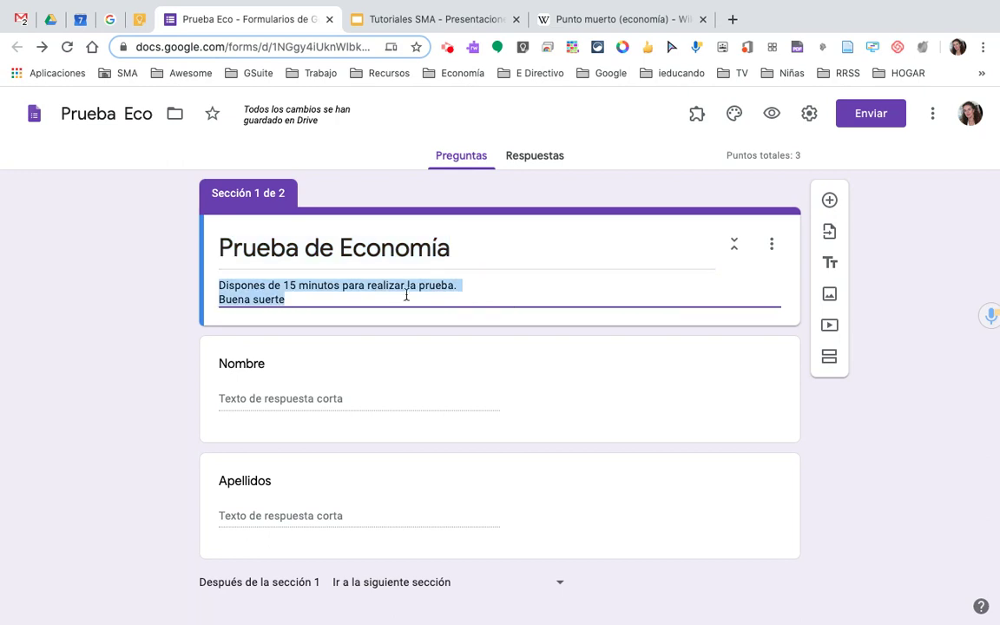
- Turn on collecting respondents' email addresses, leaving responses unrestricted to the school organisation
scroll(569, 293, down, 1)
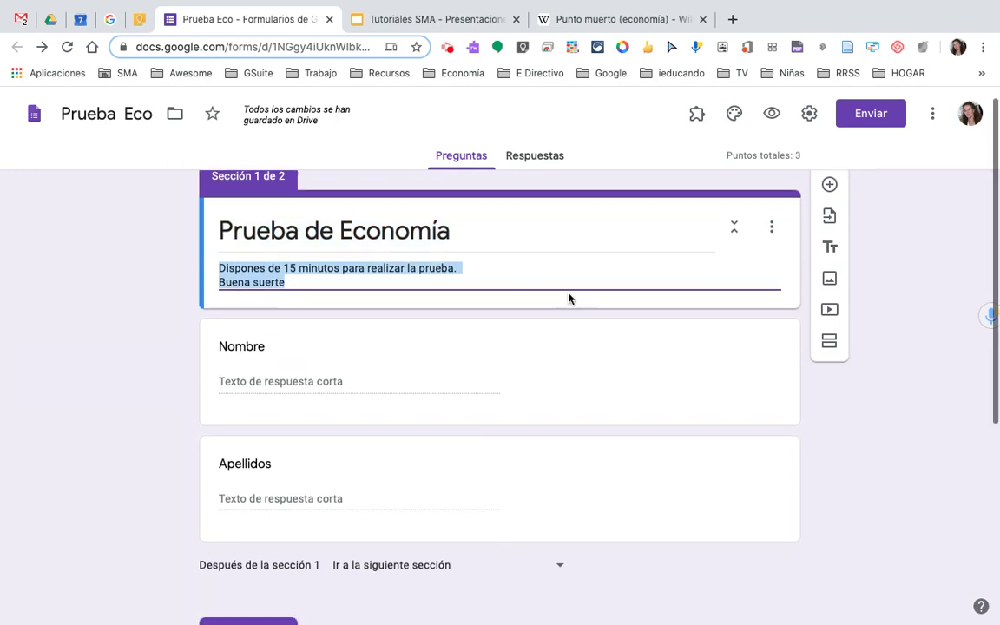
scroll(569, 293, up, 1)
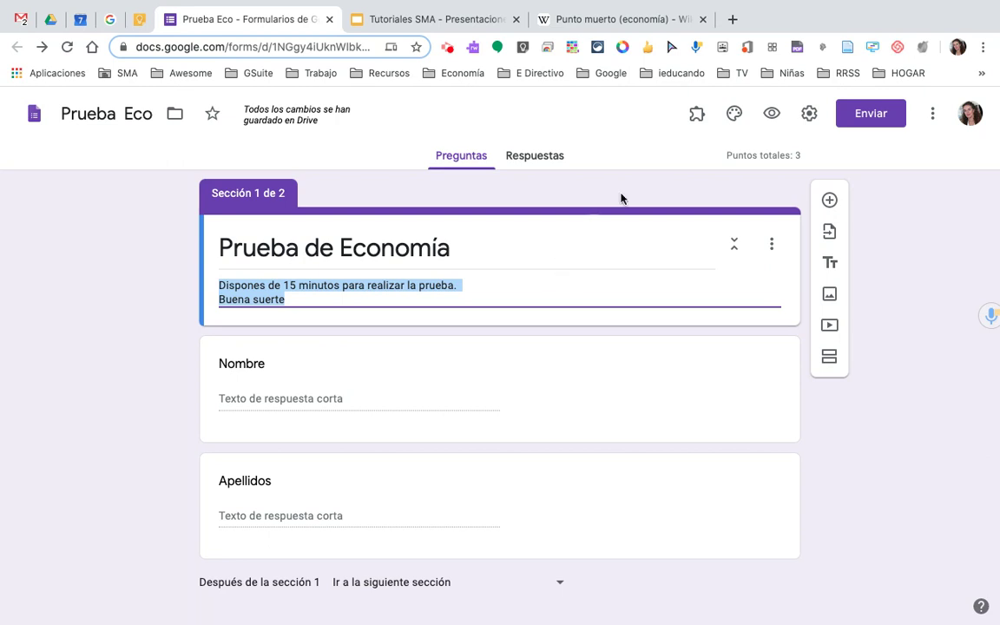
click(808, 114)
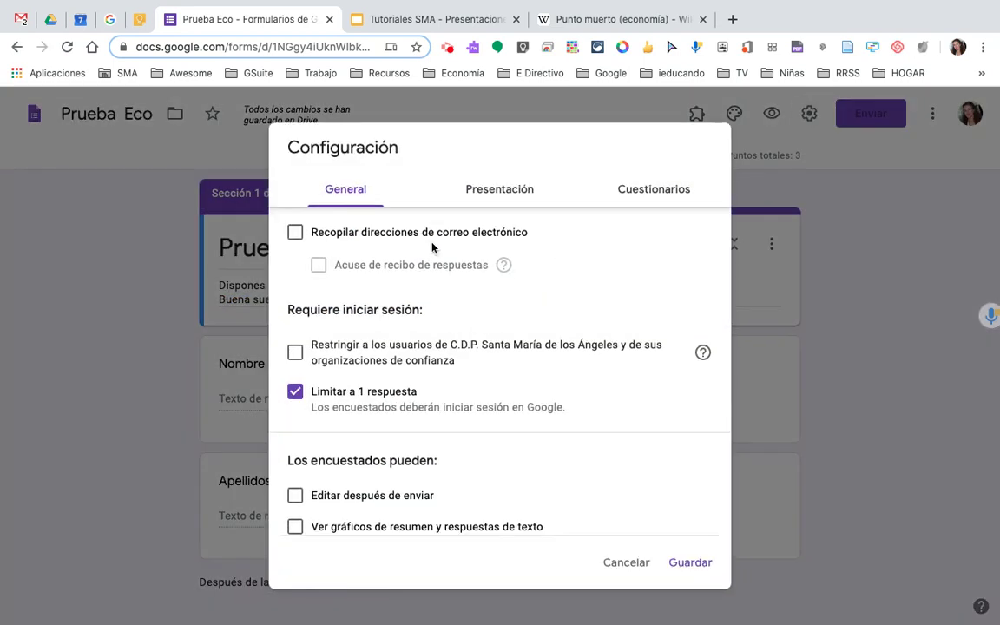
click(296, 351)
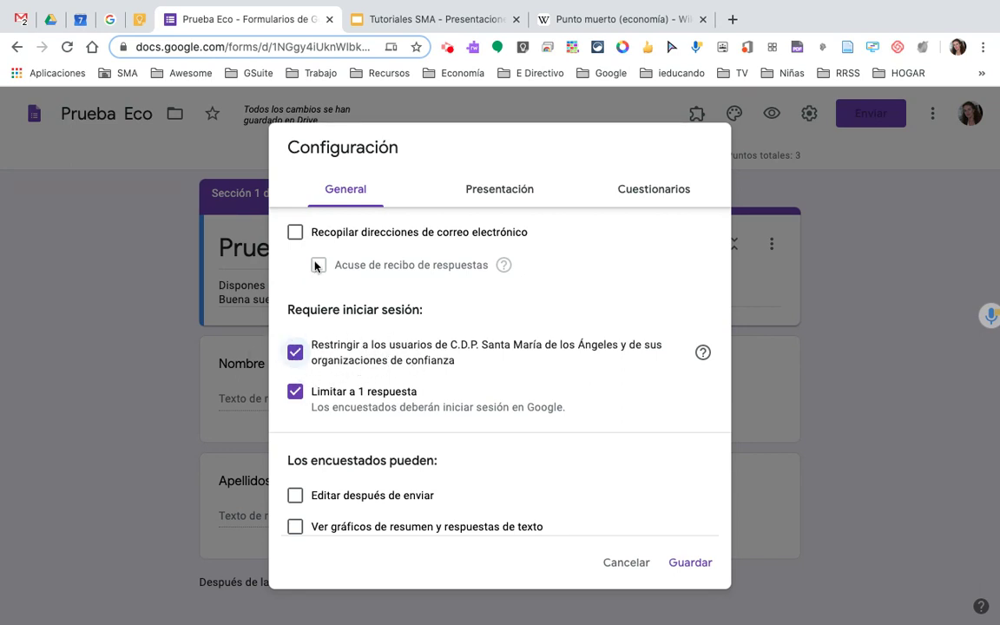
click(296, 231)
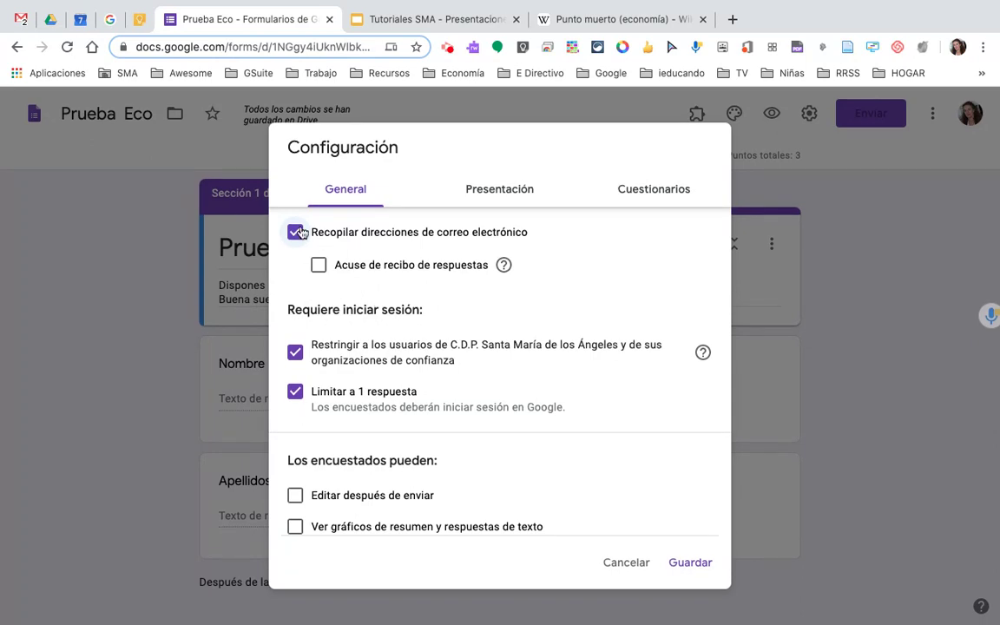
click(296, 353)
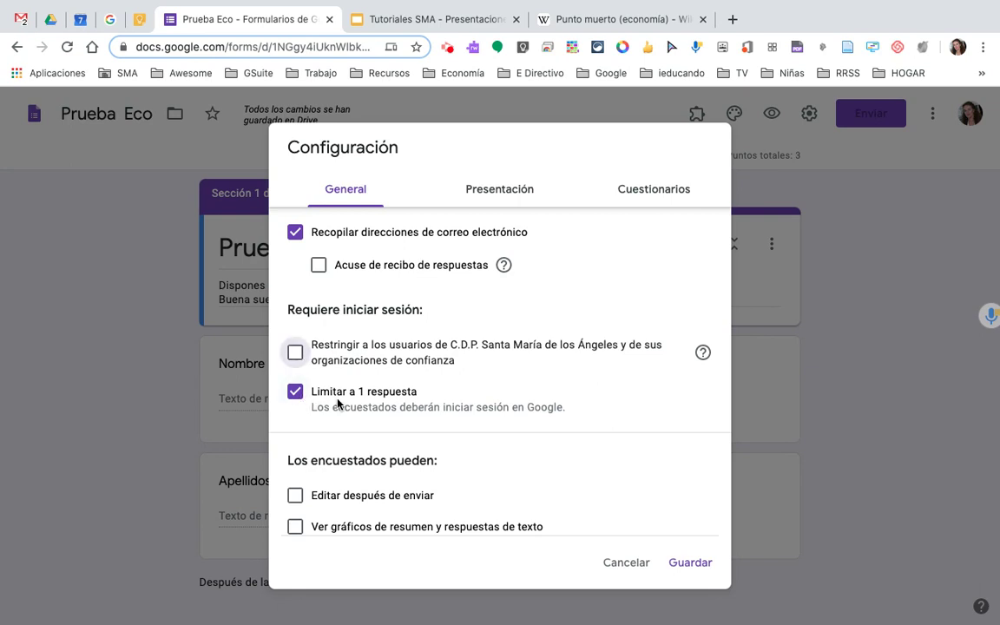
- Bring up the Presentación settings of the form
scroll(338, 403, down, 1)
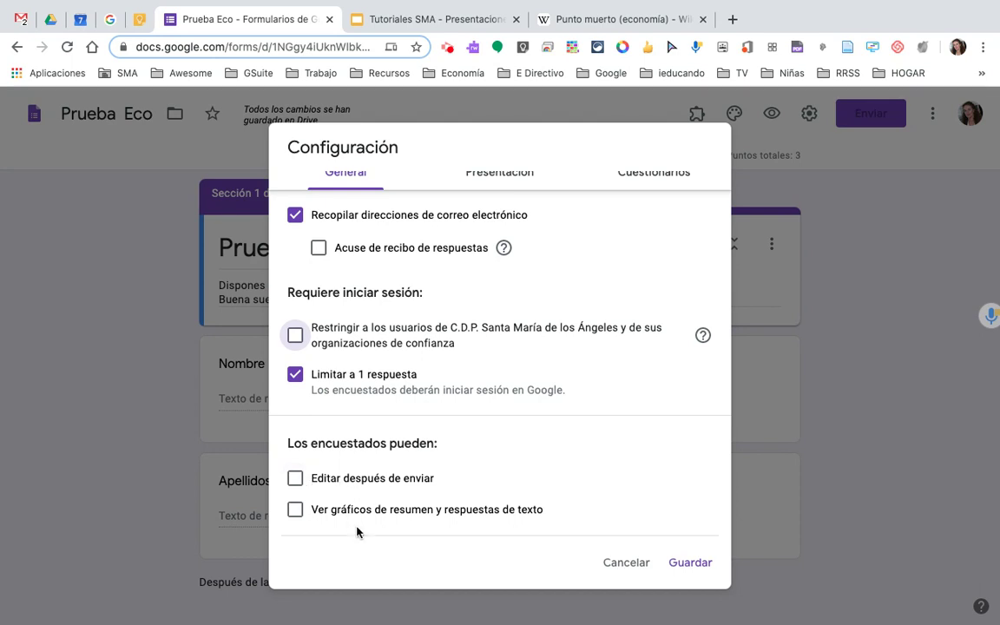
scroll(410, 523, up, 1)
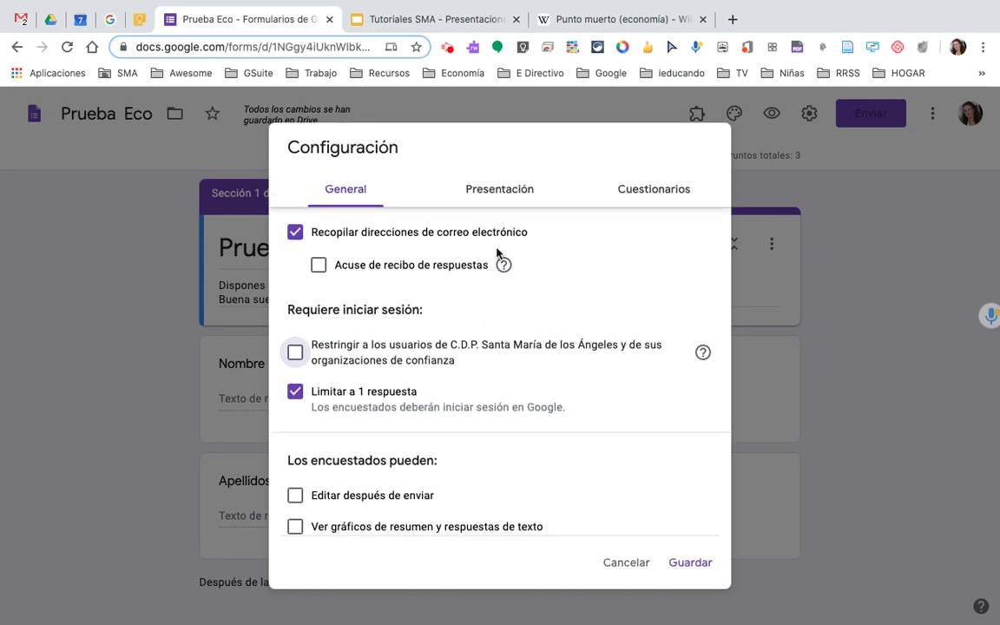
click(508, 190)
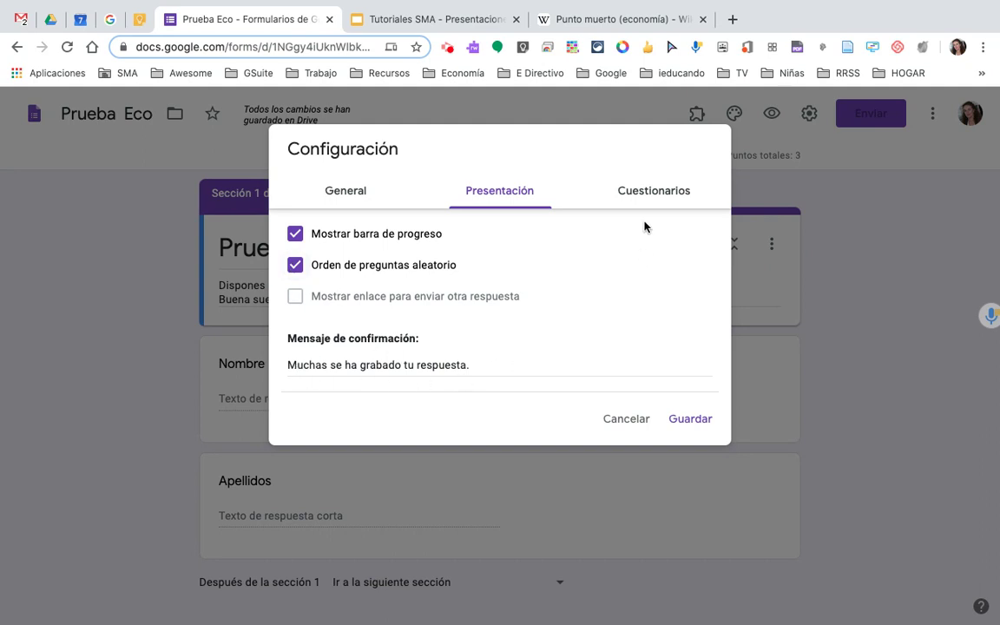
- Release grades after manual review, hide missed questions, correct answers and scores, and save
click(665, 195)
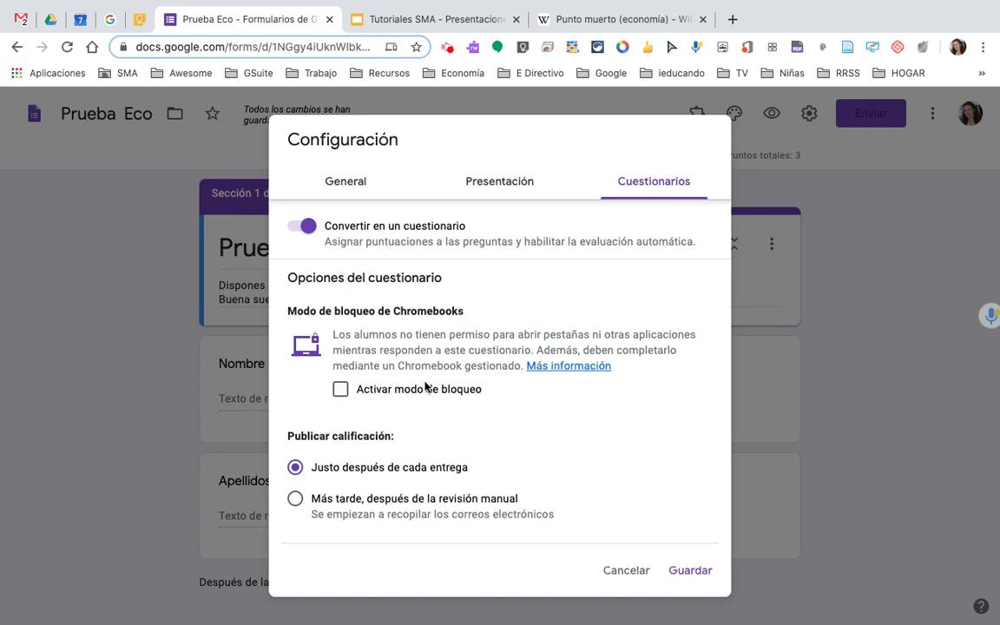
scroll(424, 387, down, 4)
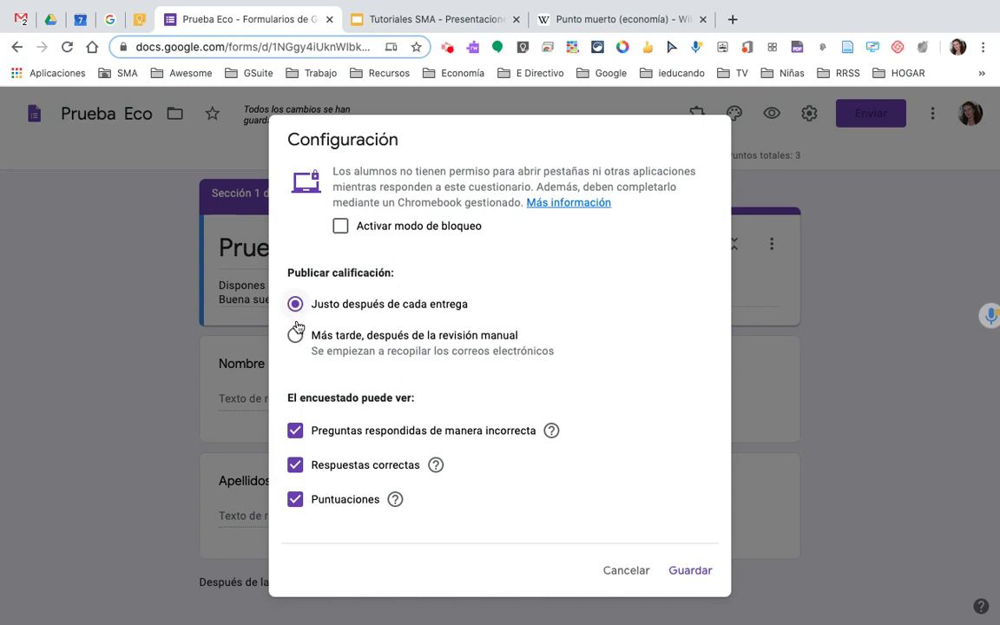
click(296, 336)
click(295, 432)
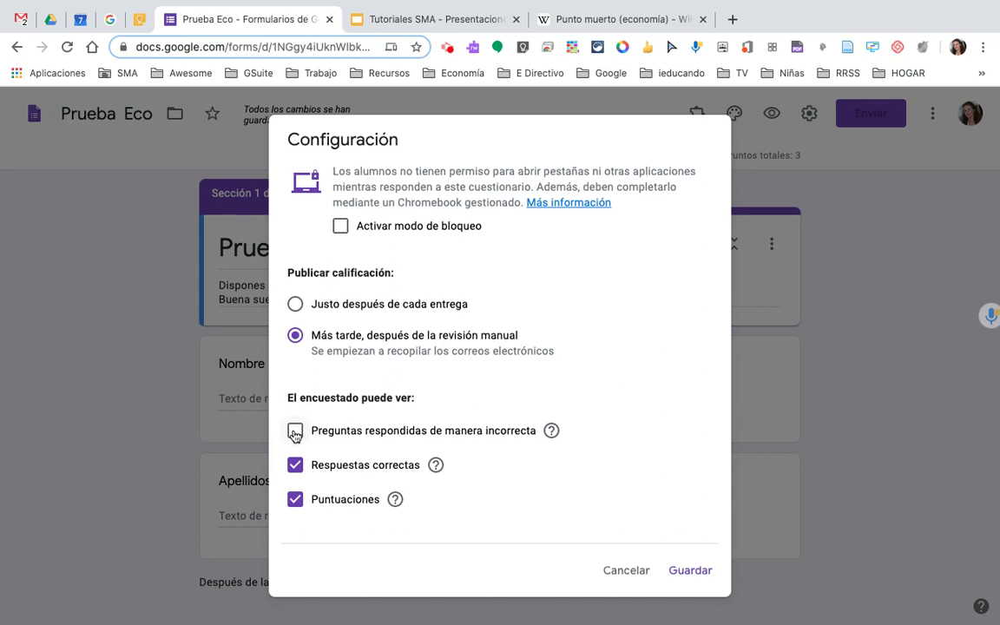
click(295, 466)
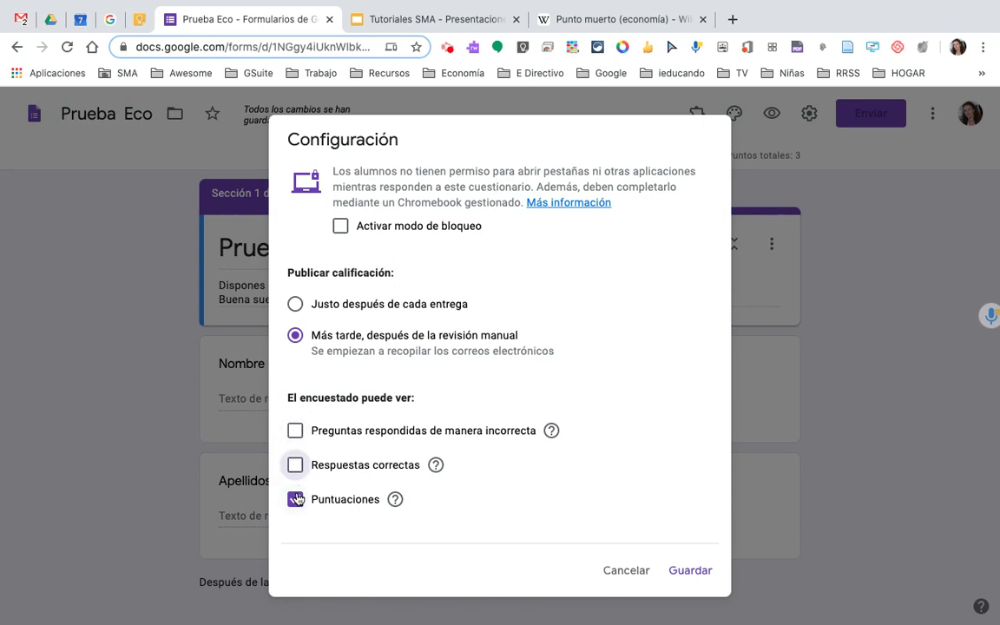
click(295, 501)
click(693, 575)
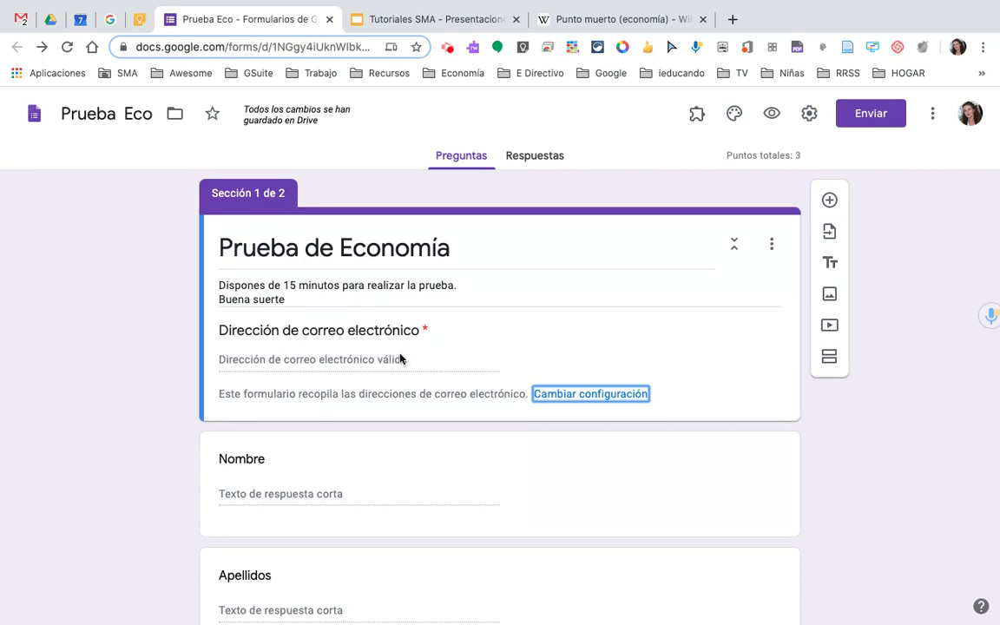
scroll(446, 404, down, 3)
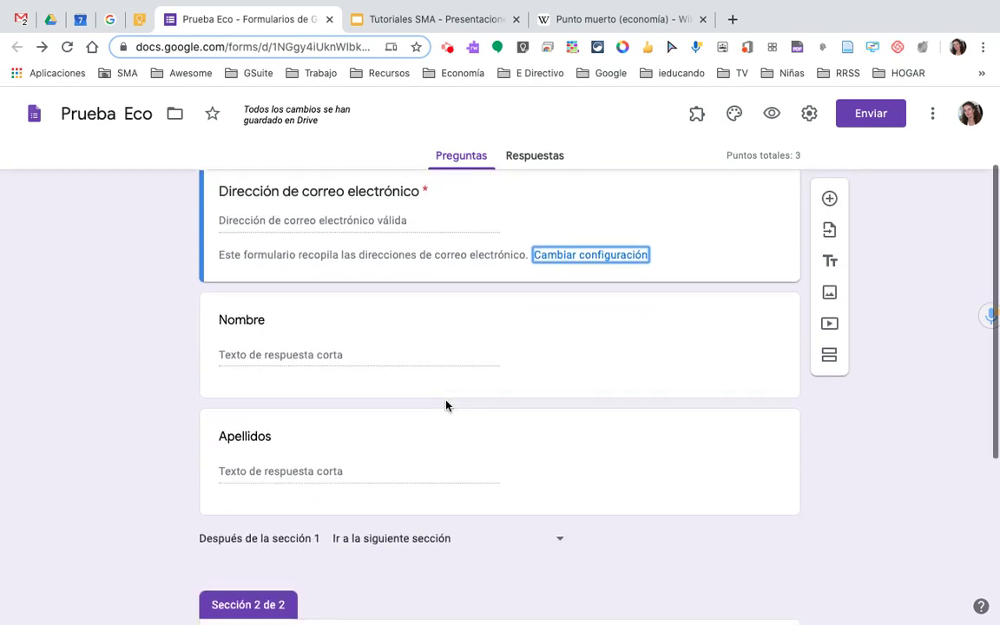
scroll(446, 405, up, 2)
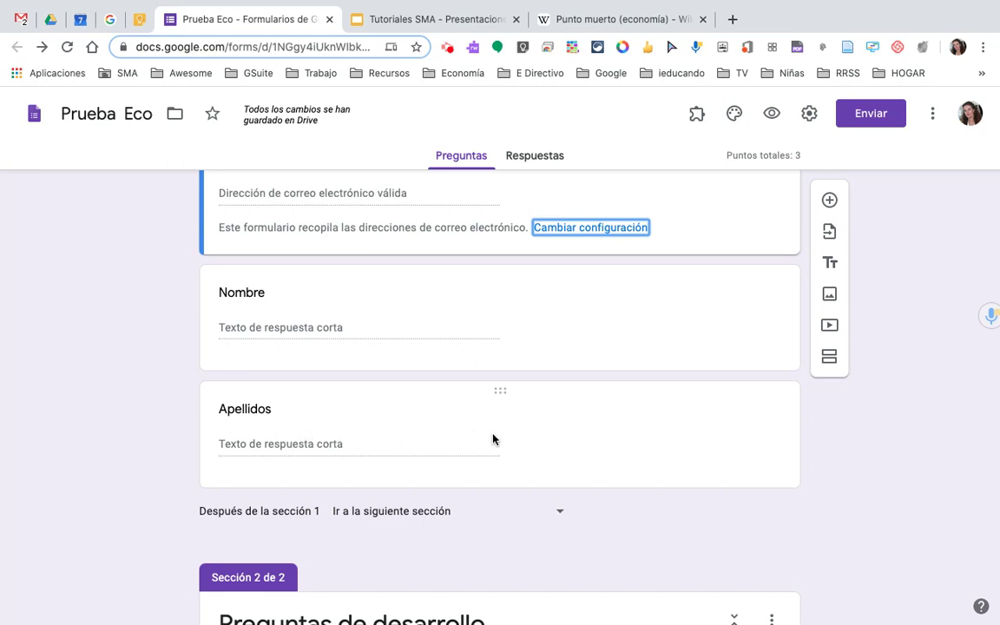
scroll(492, 439, down, 5)
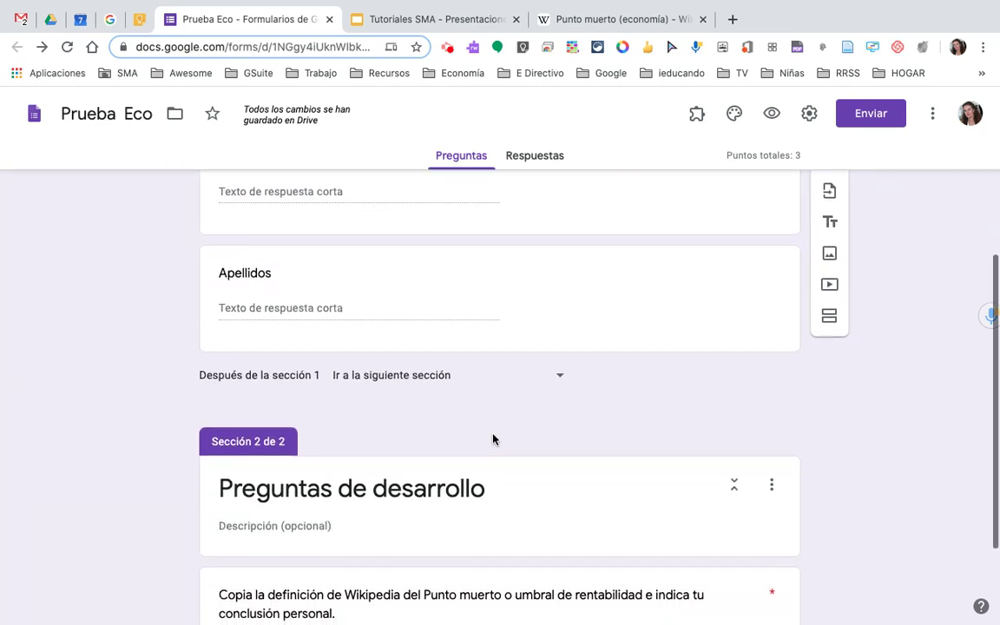
scroll(638, 268, up, 5)
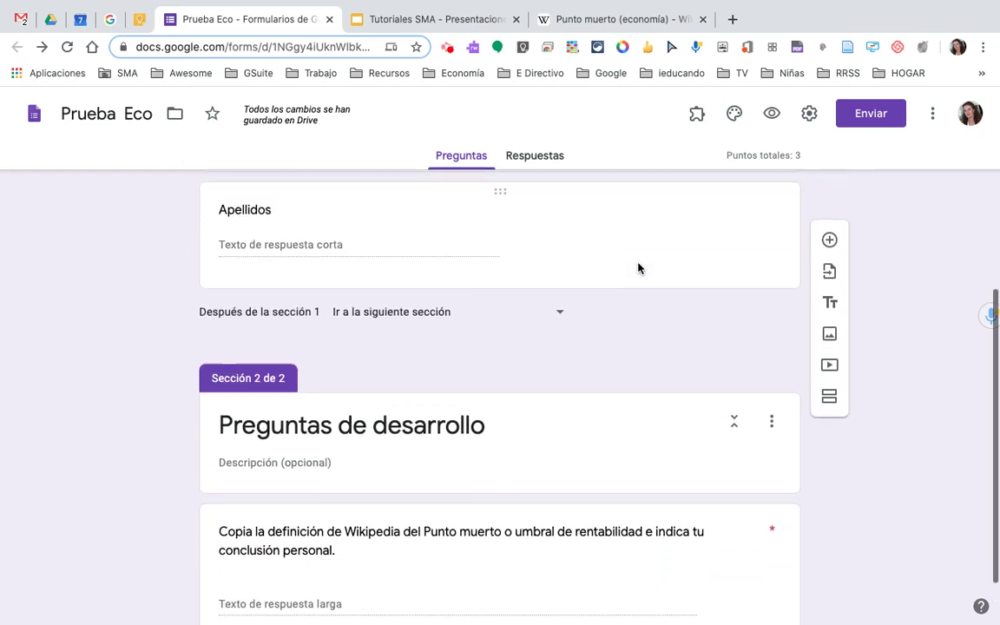
scroll(640, 269, up, 3)
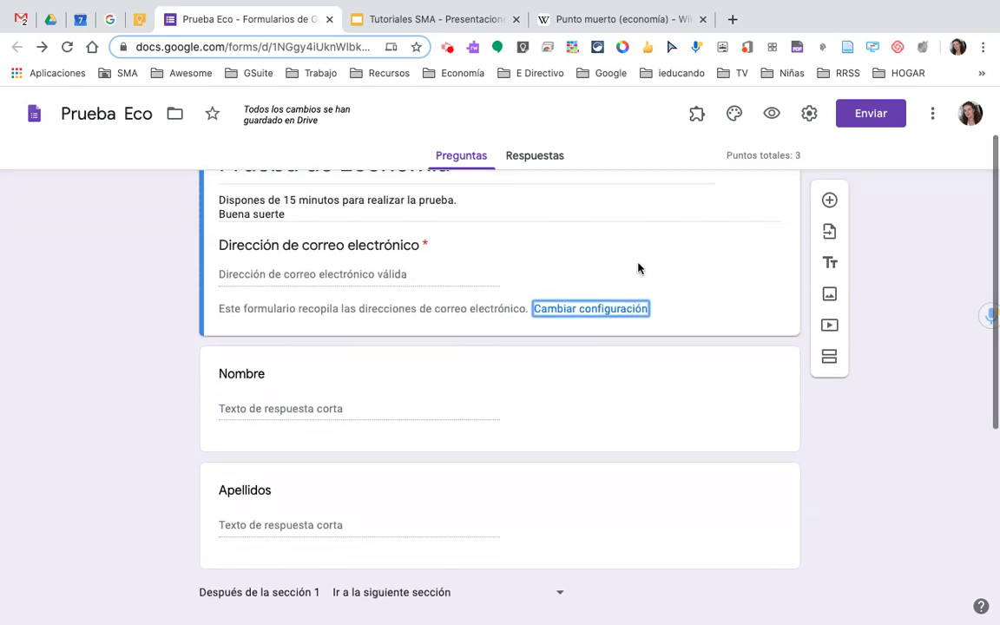
- Insert an untitled section after the email question and review all three sections
click(829, 358)
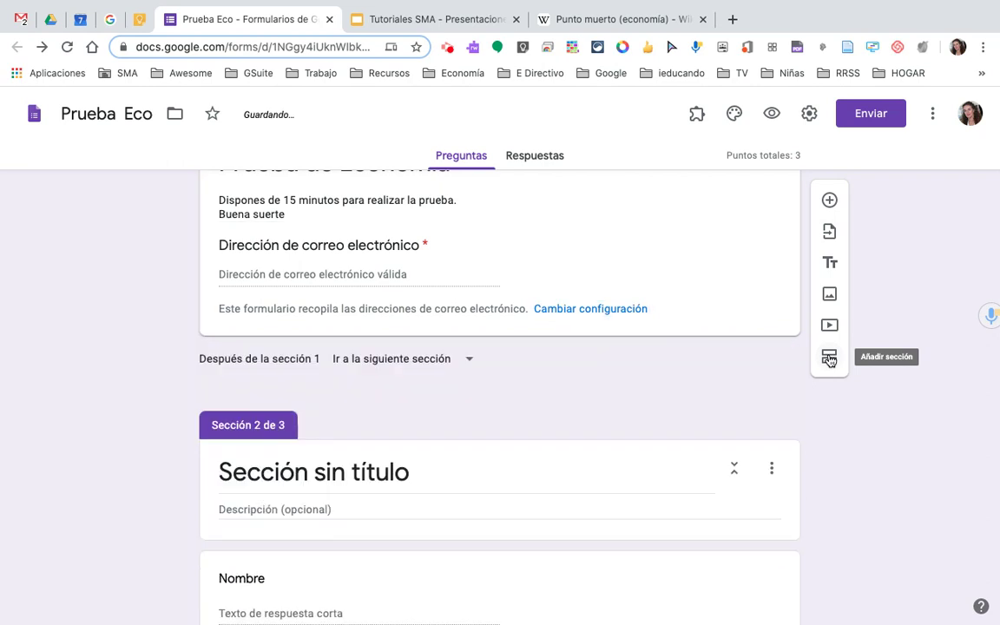
scroll(551, 329, down, 3)
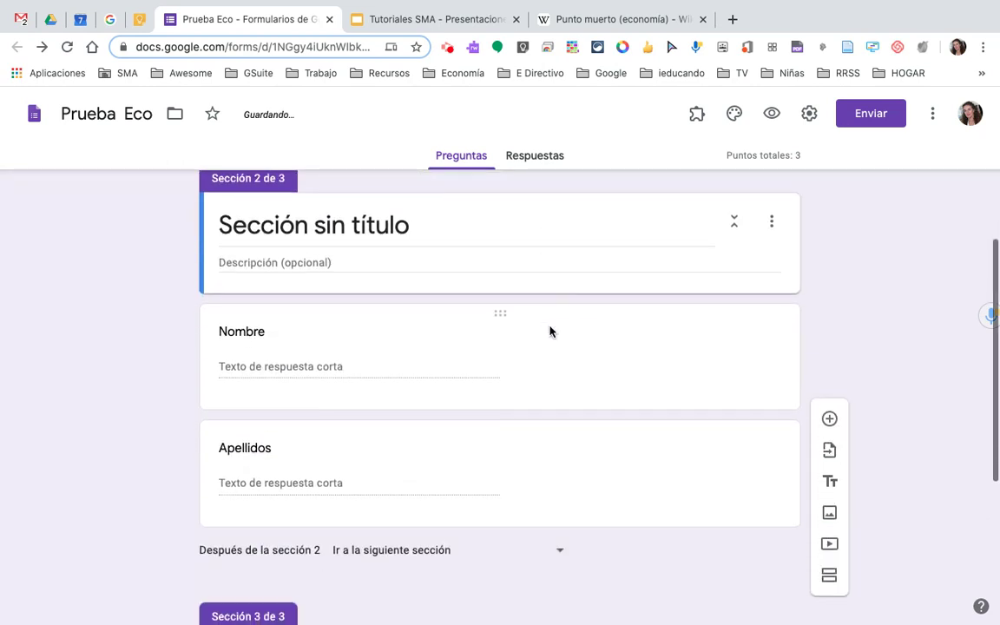
scroll(550, 330, up, 4)
scroll(549, 330, down, 2)
scroll(599, 401, down, 4)
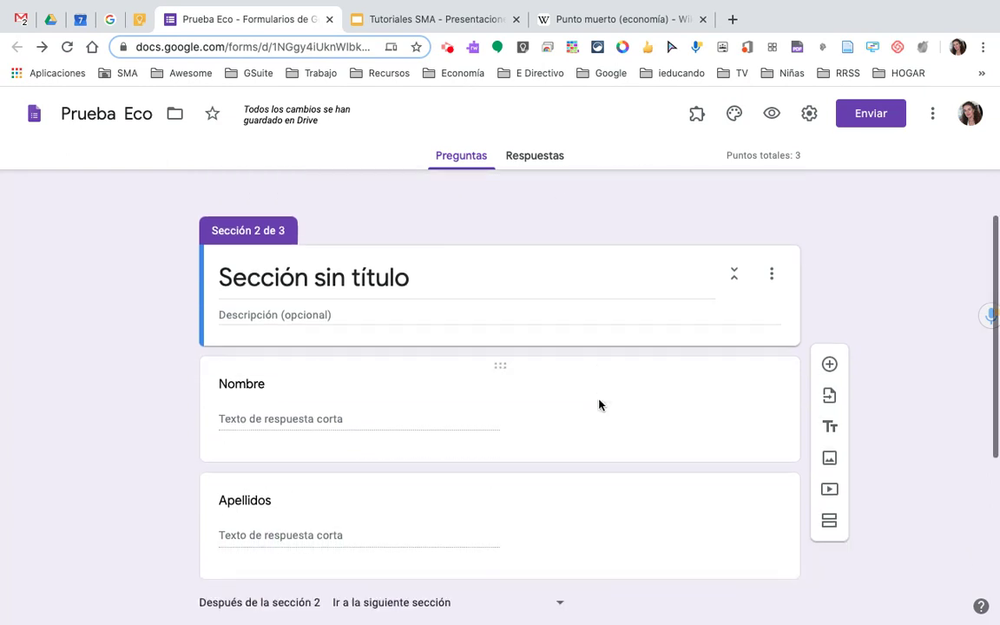
scroll(599, 405, up, 2)
scroll(599, 405, up, 3)
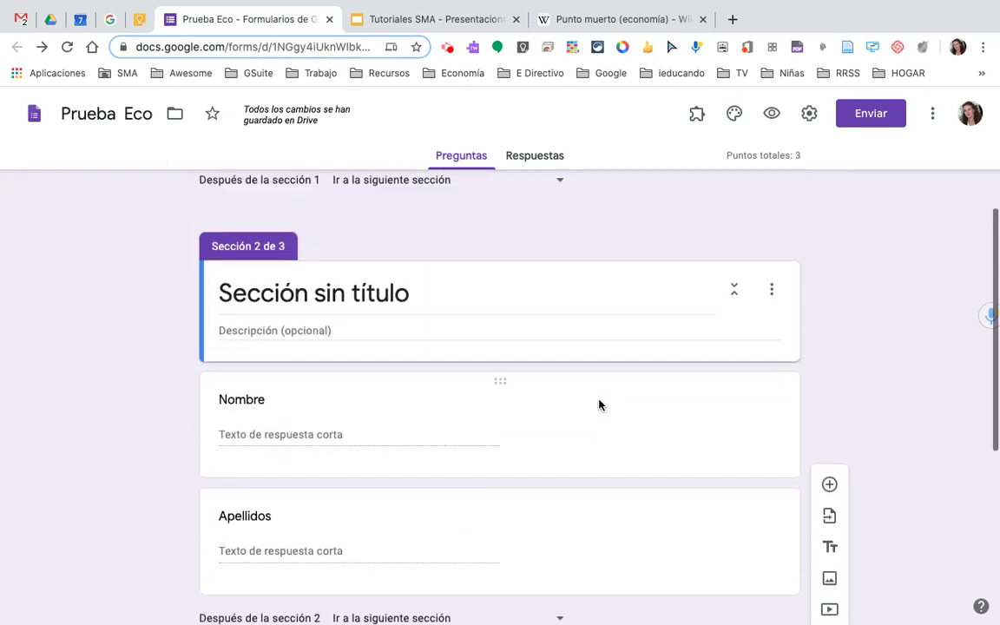
scroll(599, 404, down, 4)
scroll(599, 404, down, 2)
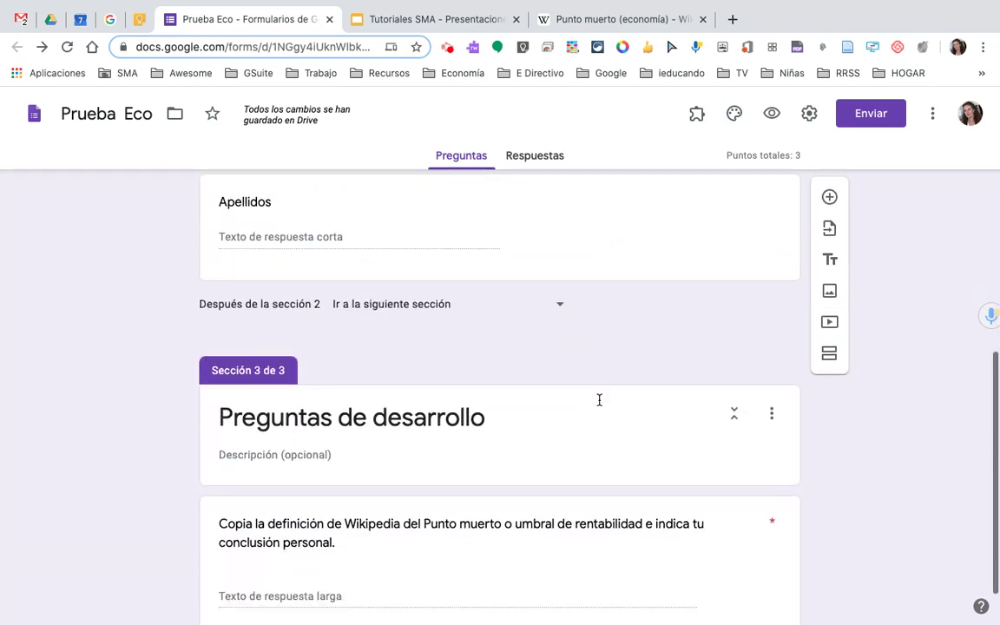
scroll(598, 402, down, 1)
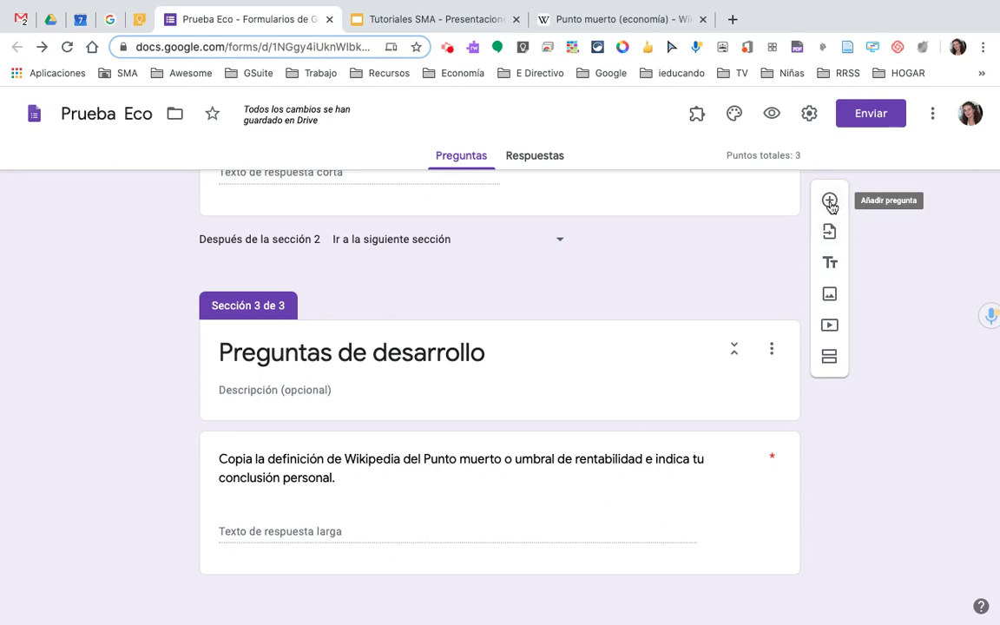
- Add a trial paragraph question 'Pregunta' to Preguntas de desarrollo, then delete it
click(789, 410)
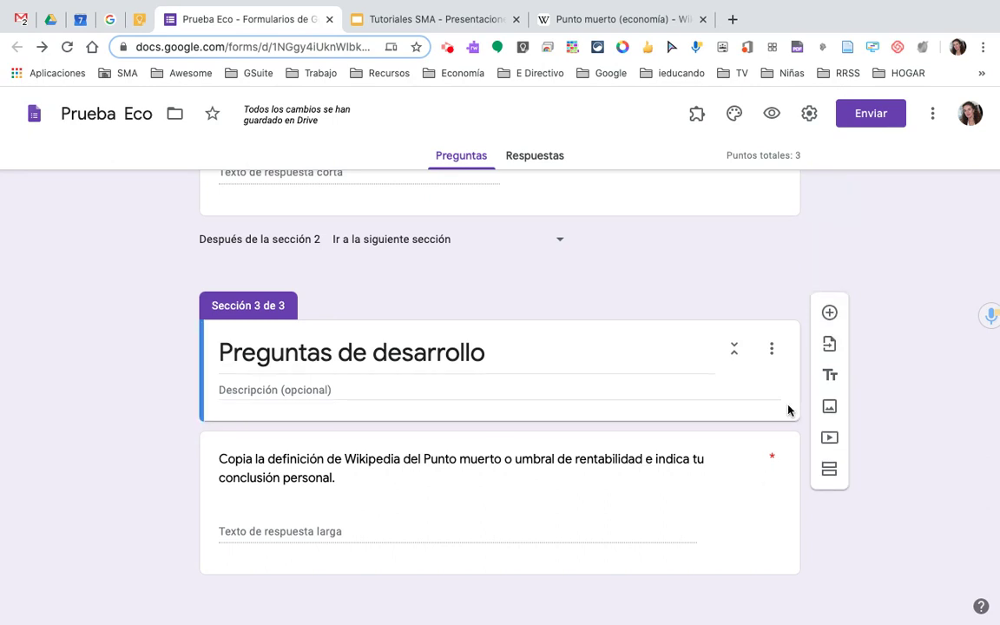
click(830, 315)
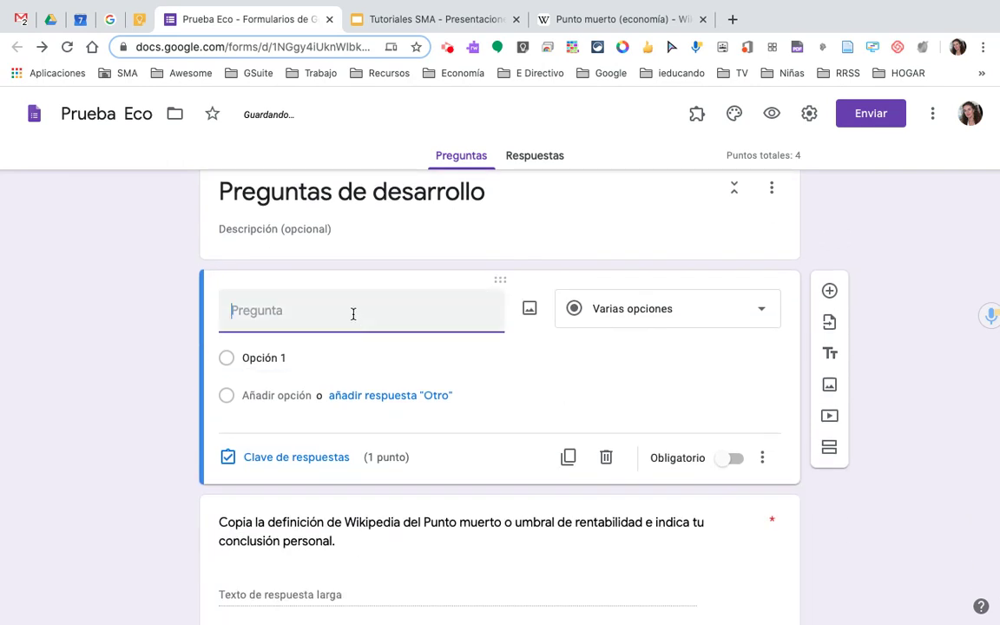
text(Pre)
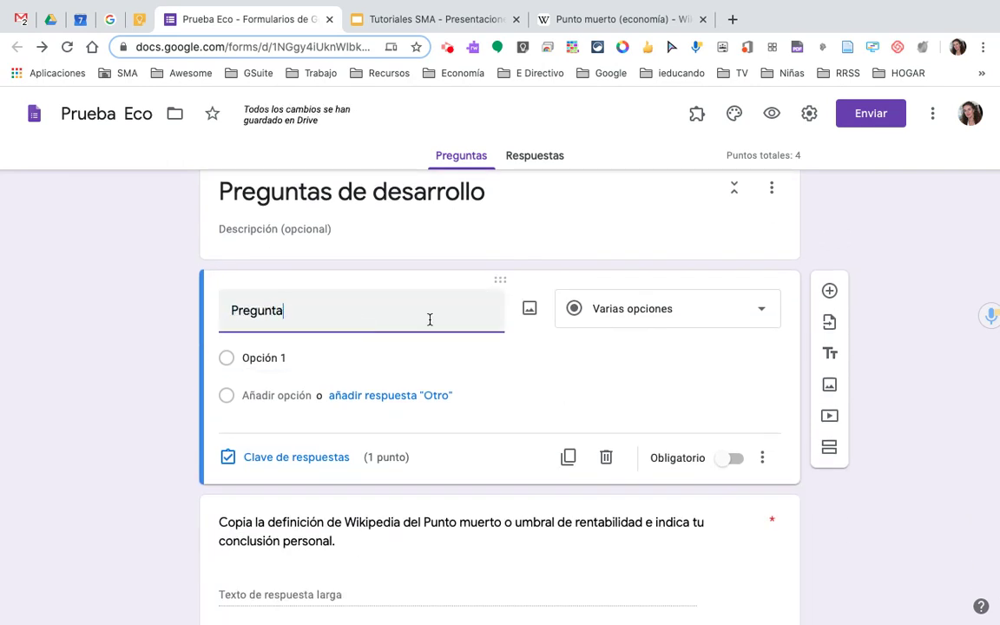
text(gunta)
click(763, 310)
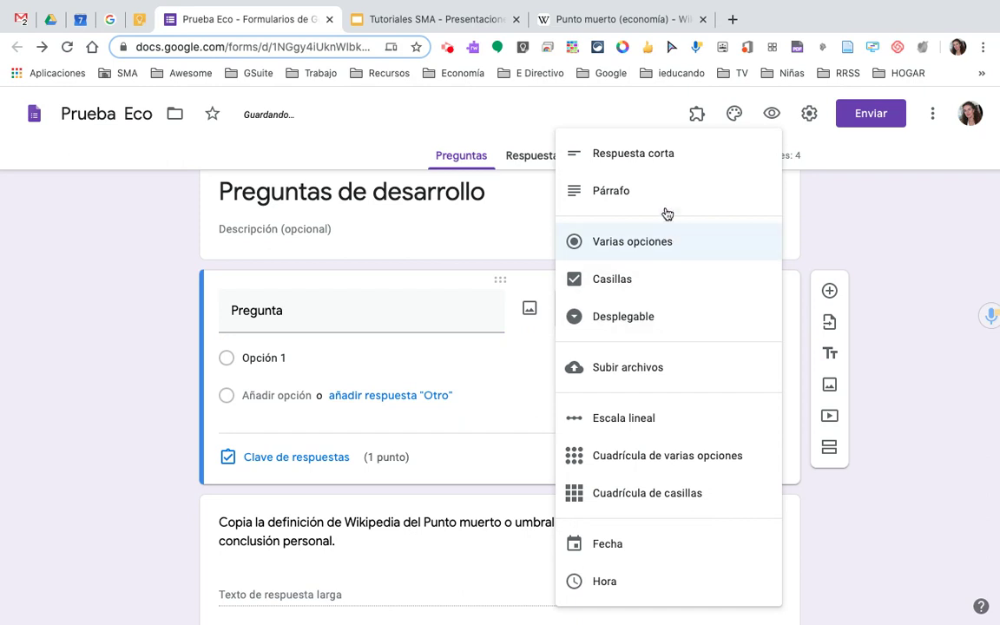
click(658, 201)
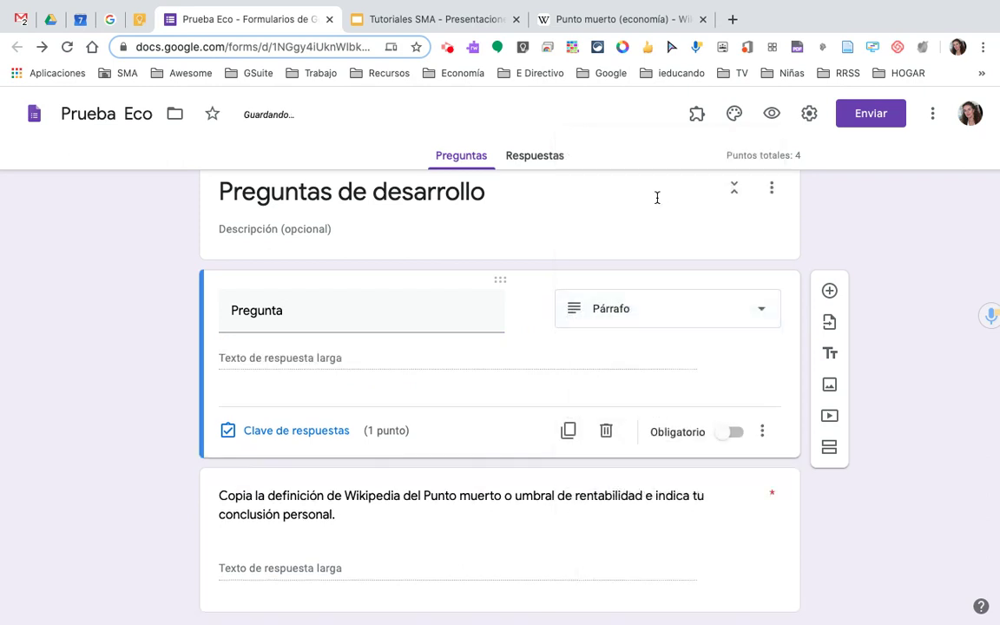
click(606, 430)
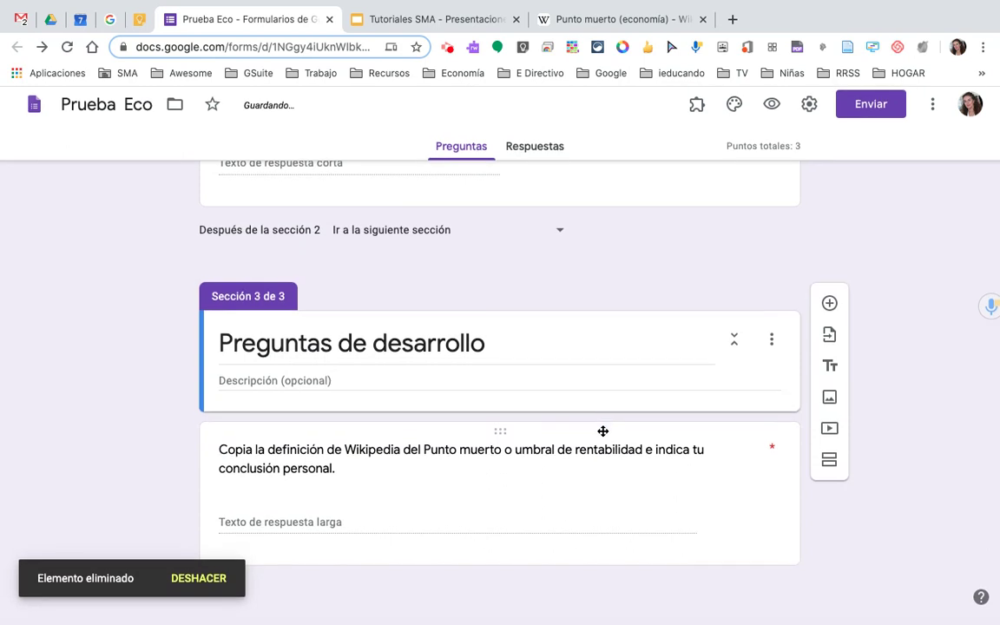
- Keep the Punto muerto question required and raise its answer-key points to 10
click(366, 518)
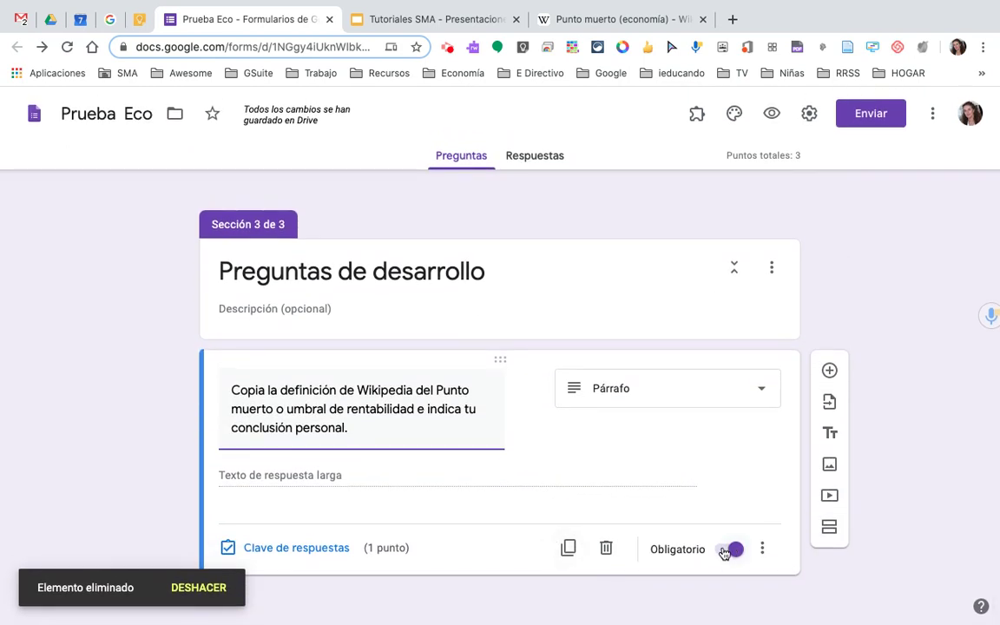
click(731, 551)
click(736, 551)
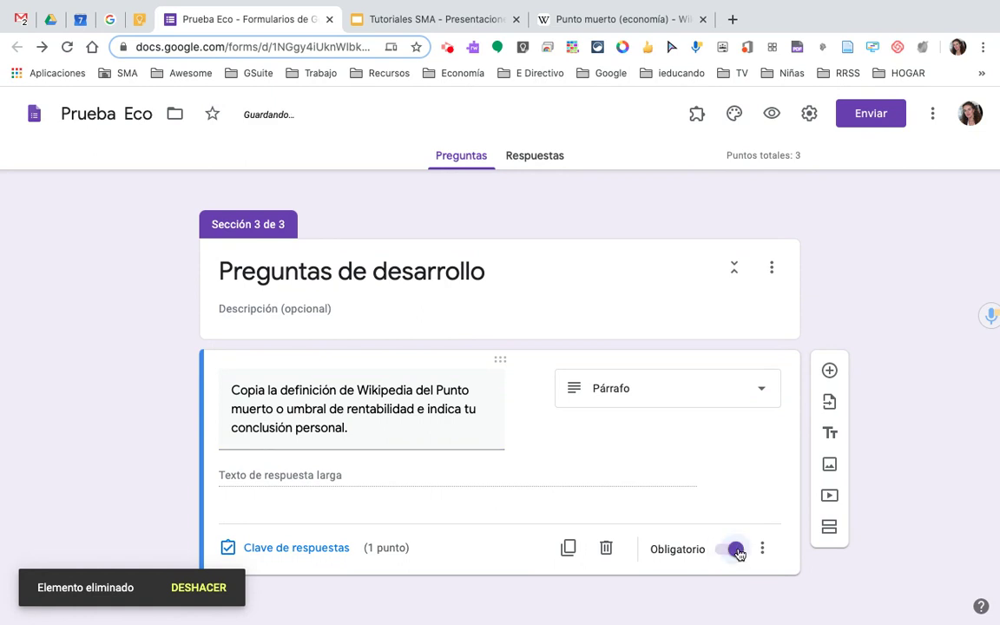
click(310, 547)
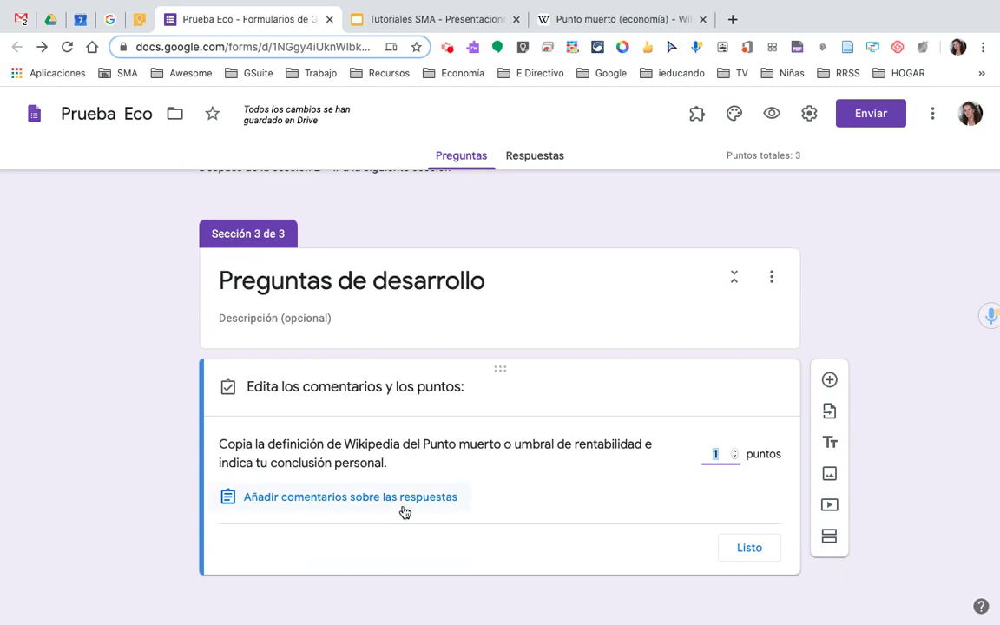
click(736, 454)
click(737, 453)
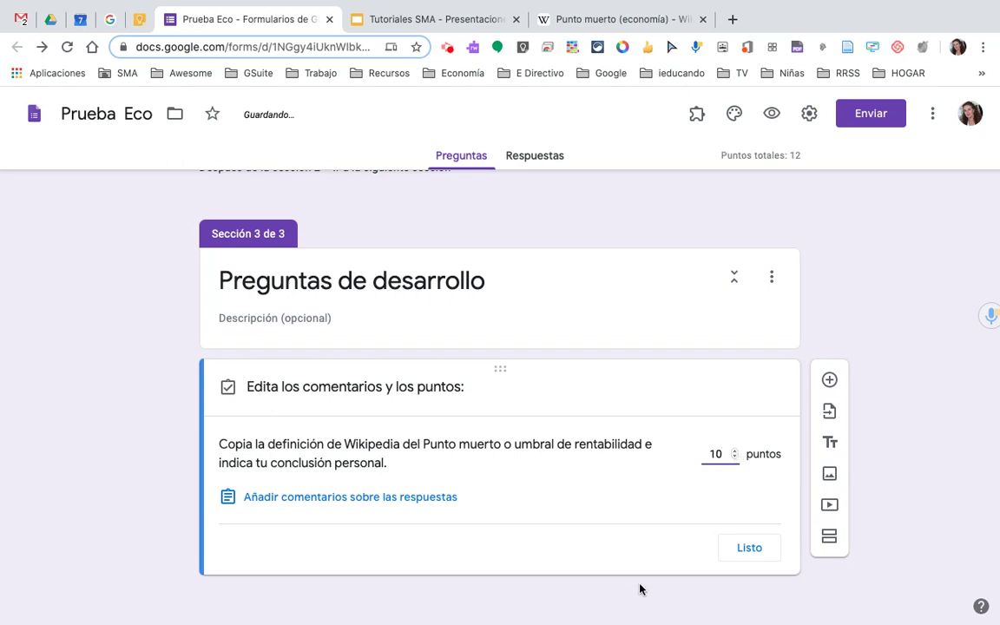
click(751, 549)
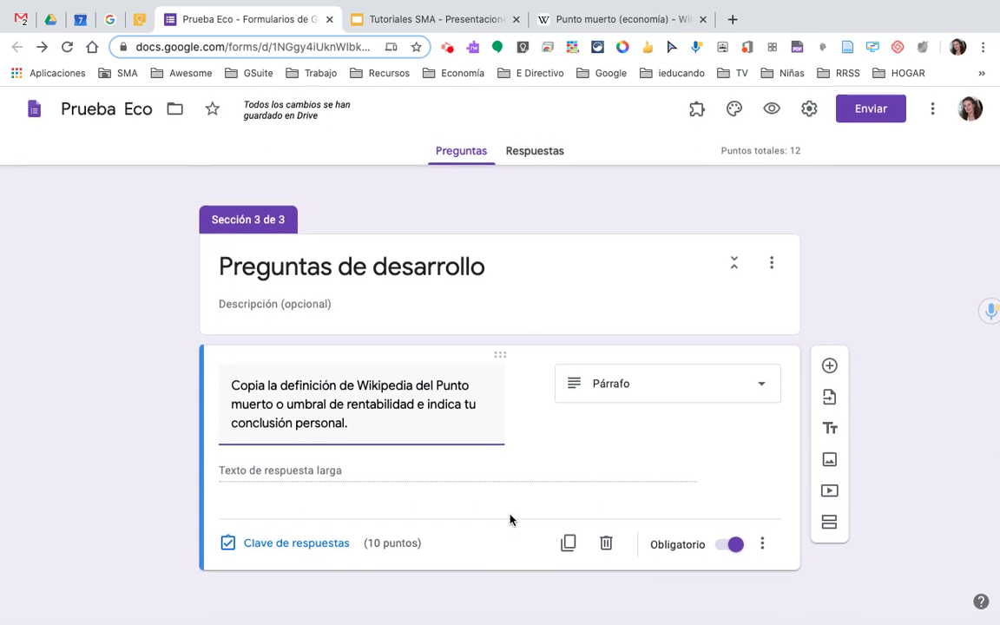
- Add multiple-choice 'Selecciona tu color favorito' with azul, rojo, verde, blanco and an Otra option
click(829, 372)
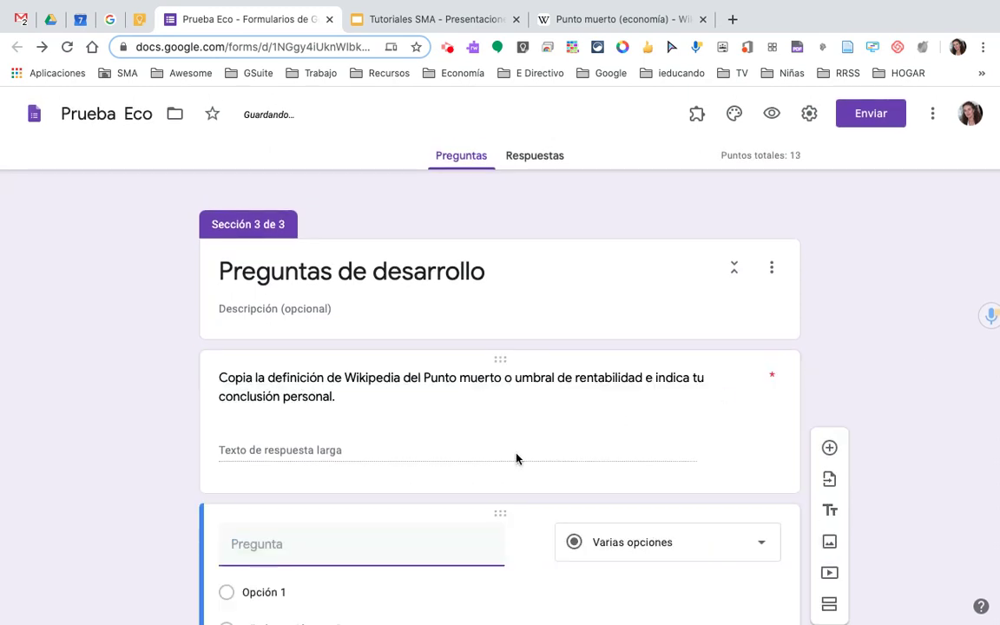
text(Selecciona tu color favo)
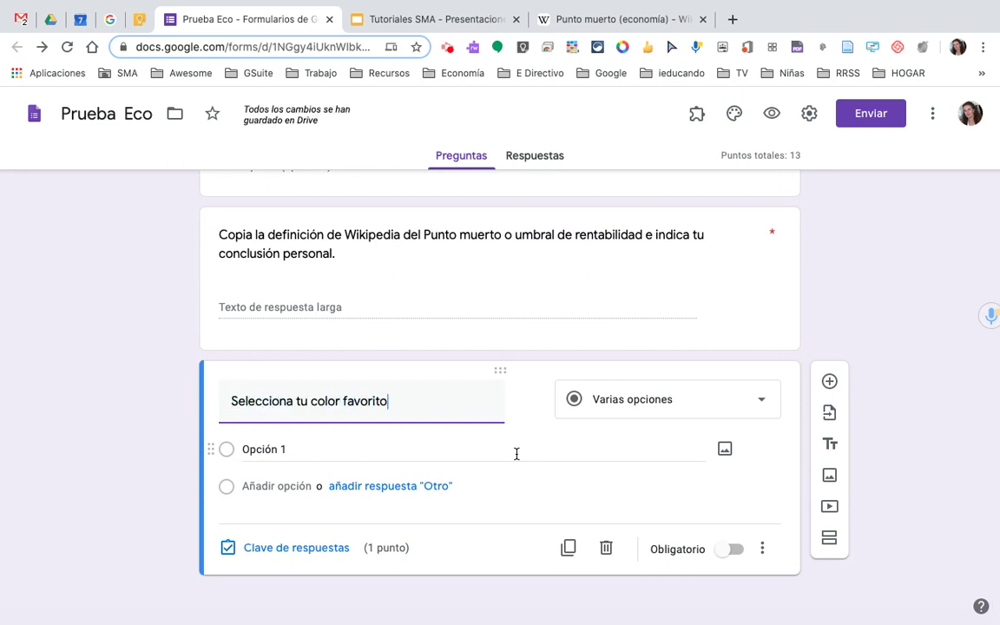
text(rito)
click(393, 455)
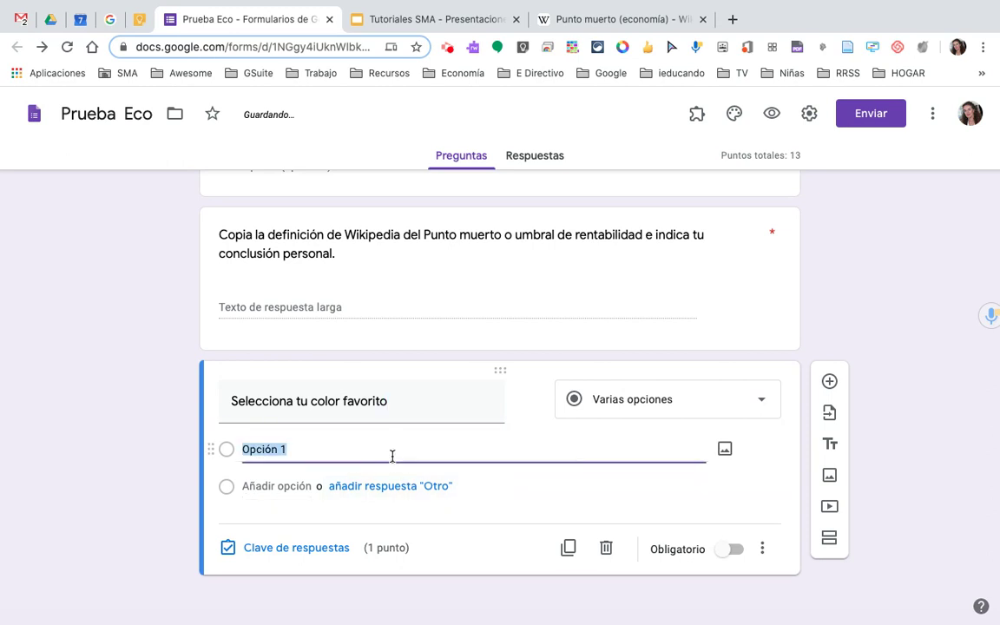
text(azul)
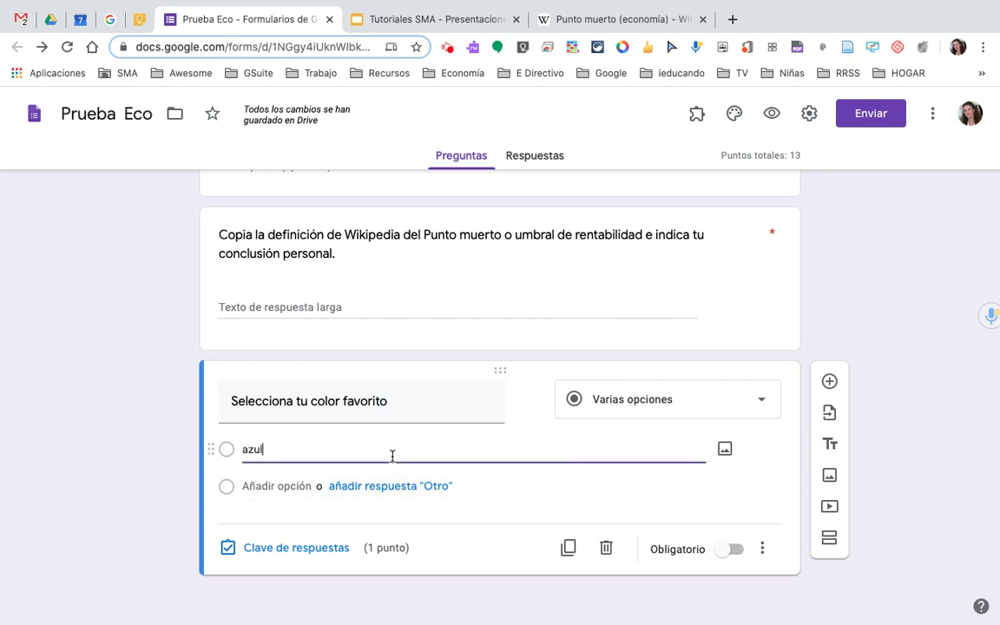
key(Return)
text(ro)
key(Return)
text(ver)
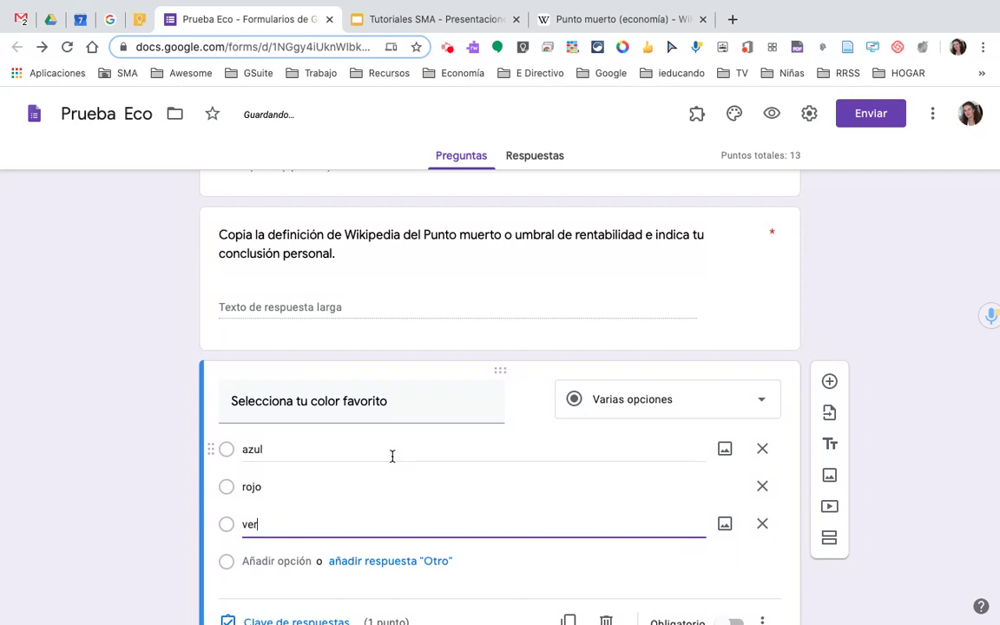
text(de)
key(Return)
text(blanco)
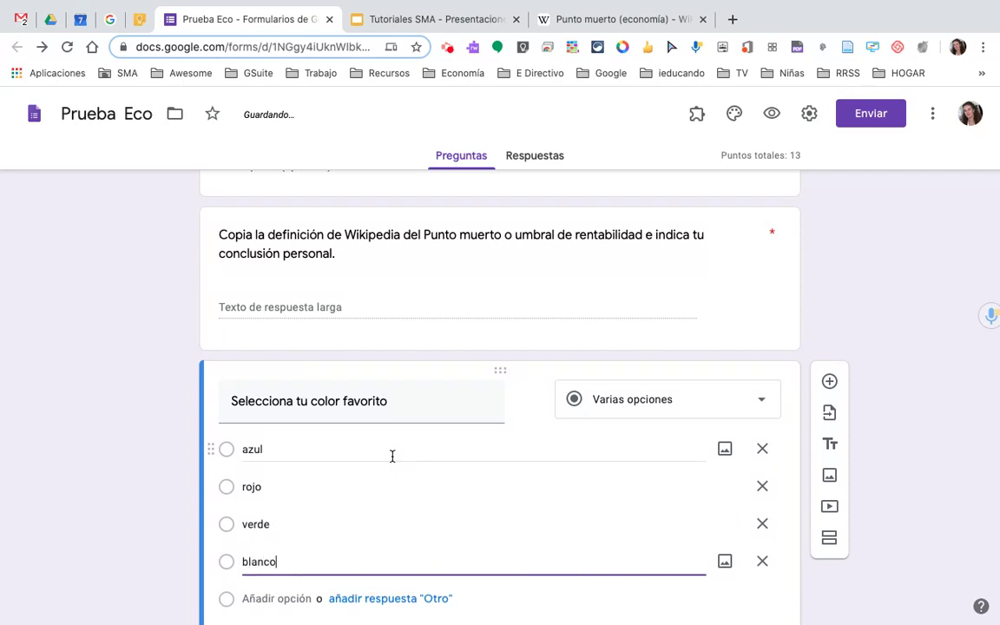
scroll(392, 455, down, 2)
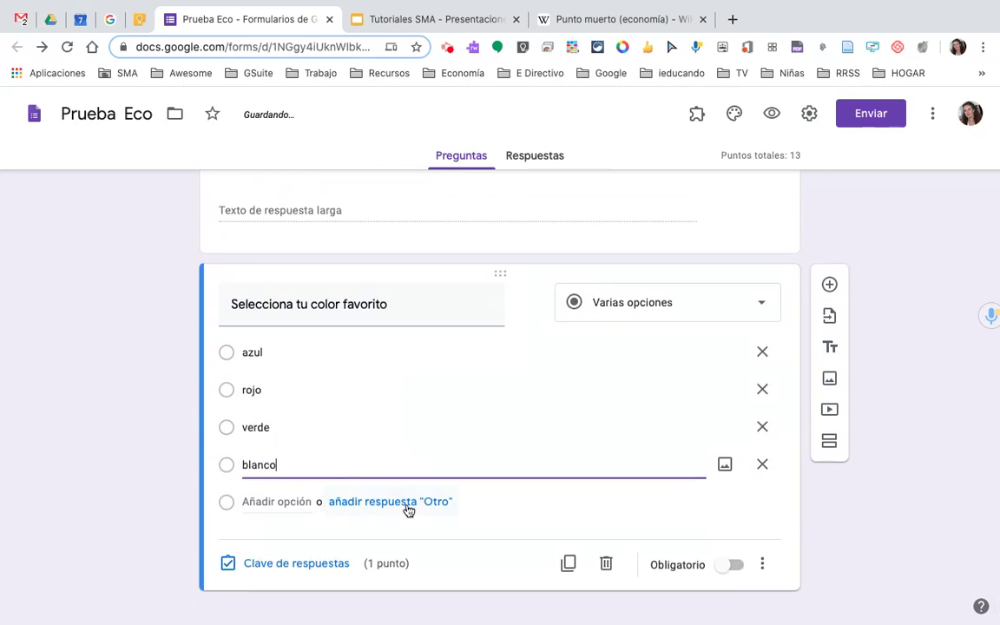
click(408, 510)
scroll(398, 515, down, 1)
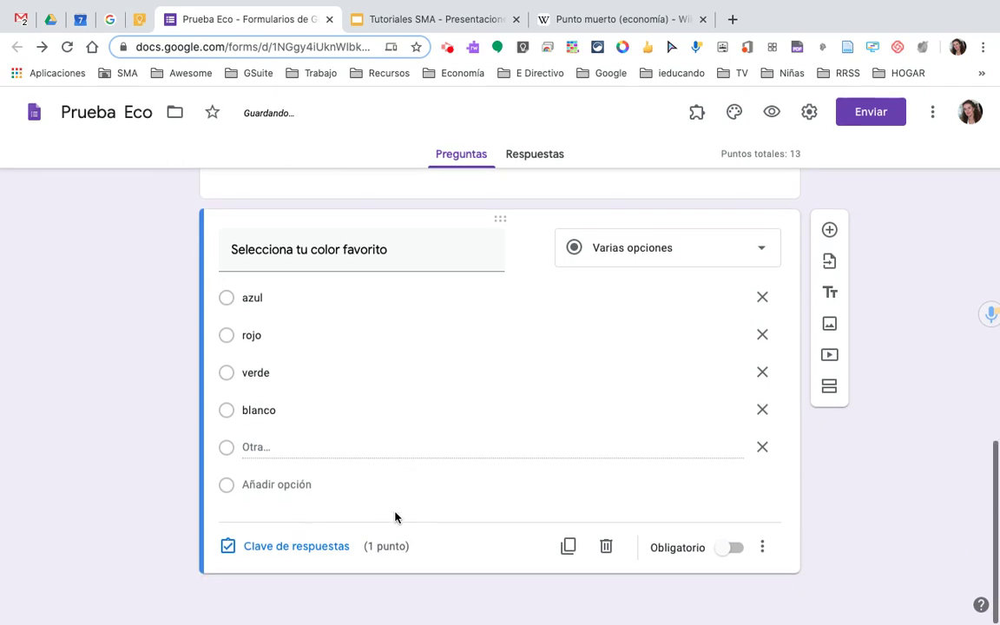
- Set the colour question's answer-key value to 2 points
click(293, 554)
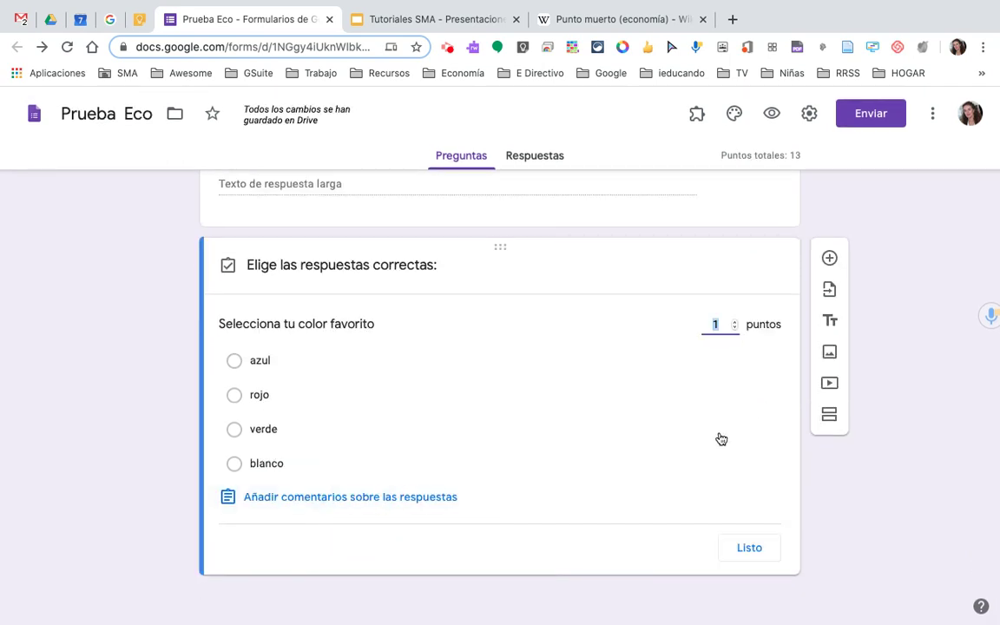
click(757, 550)
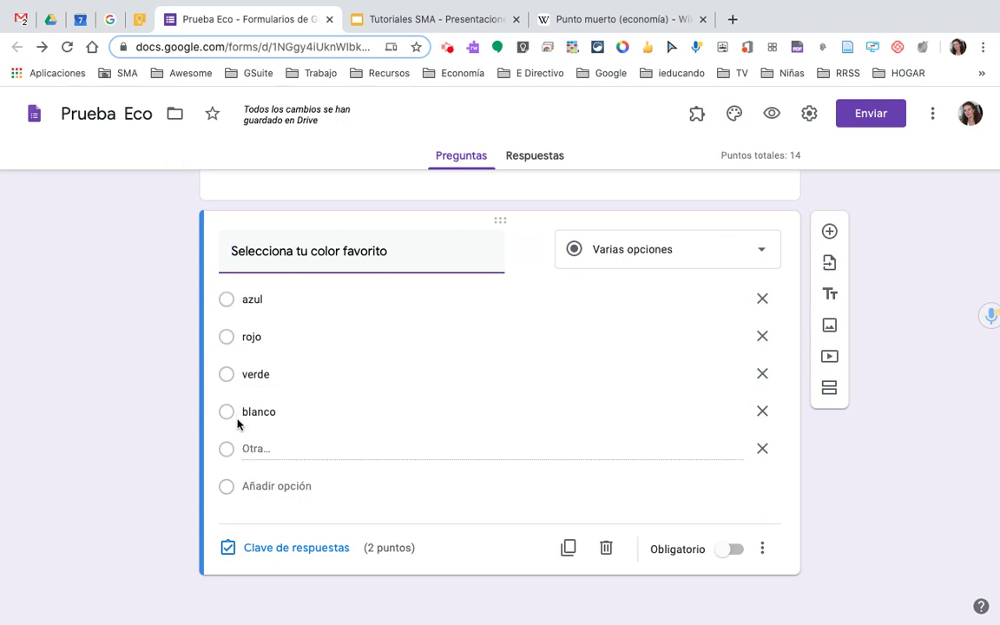
- Change the colour question to Casillas (checkboxes) and open the respondent preview
click(764, 253)
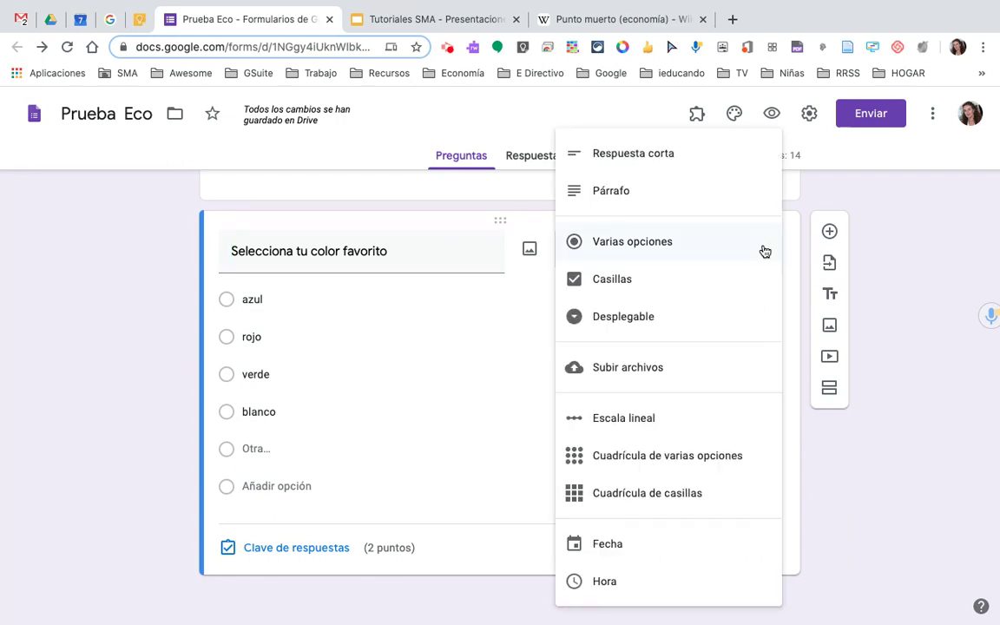
click(620, 285)
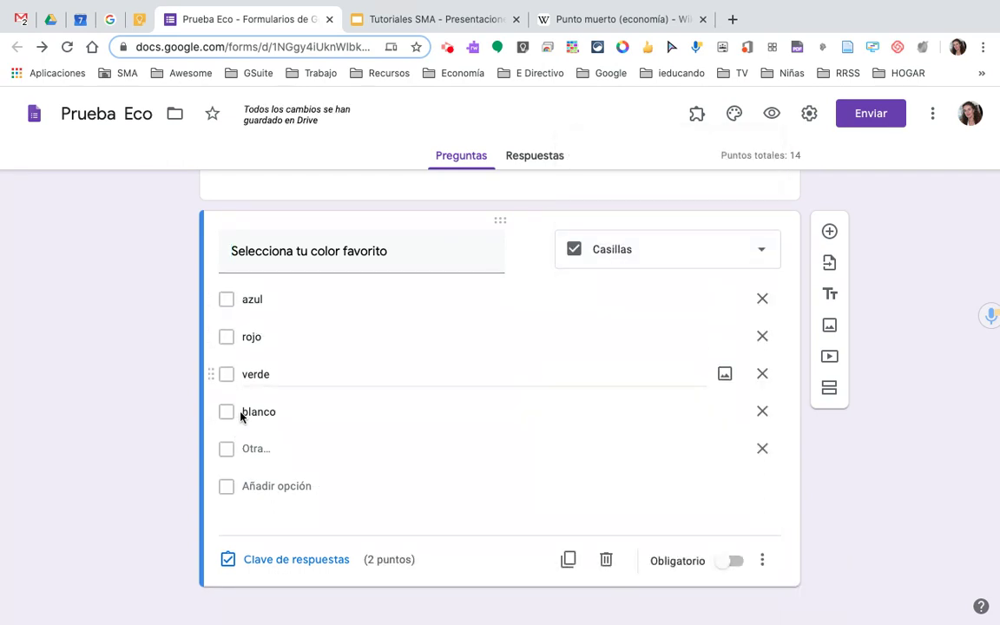
scroll(807, 492, up, 1)
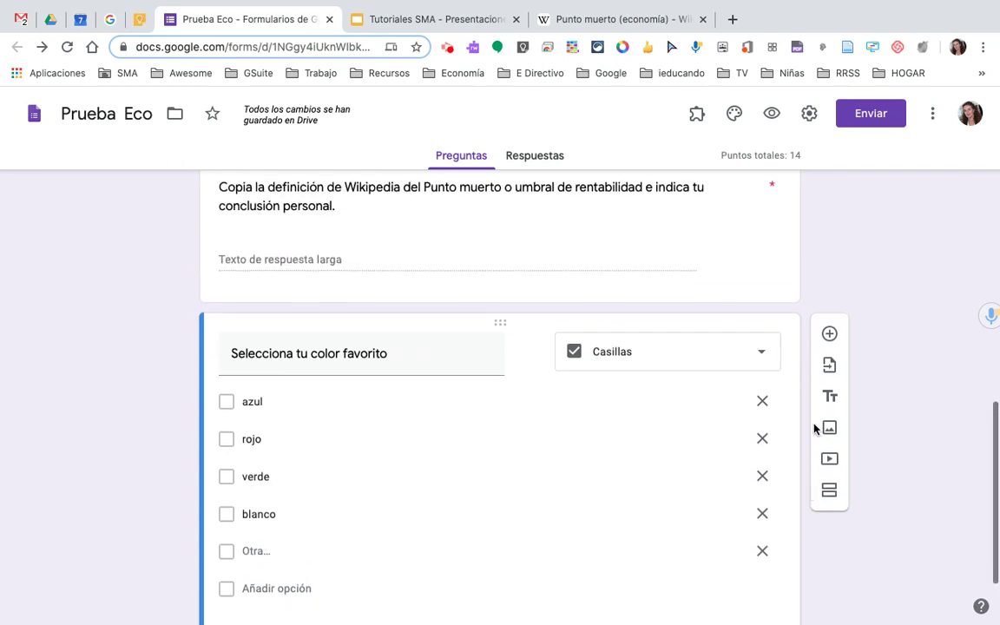
scroll(869, 258, up, 3)
scroll(869, 259, up, 10)
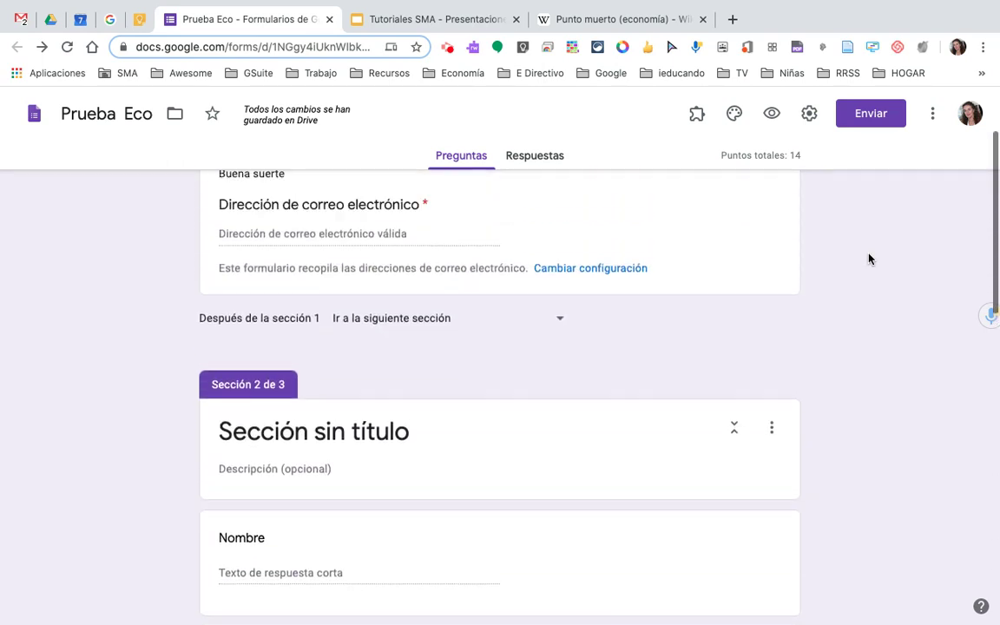
click(771, 113)
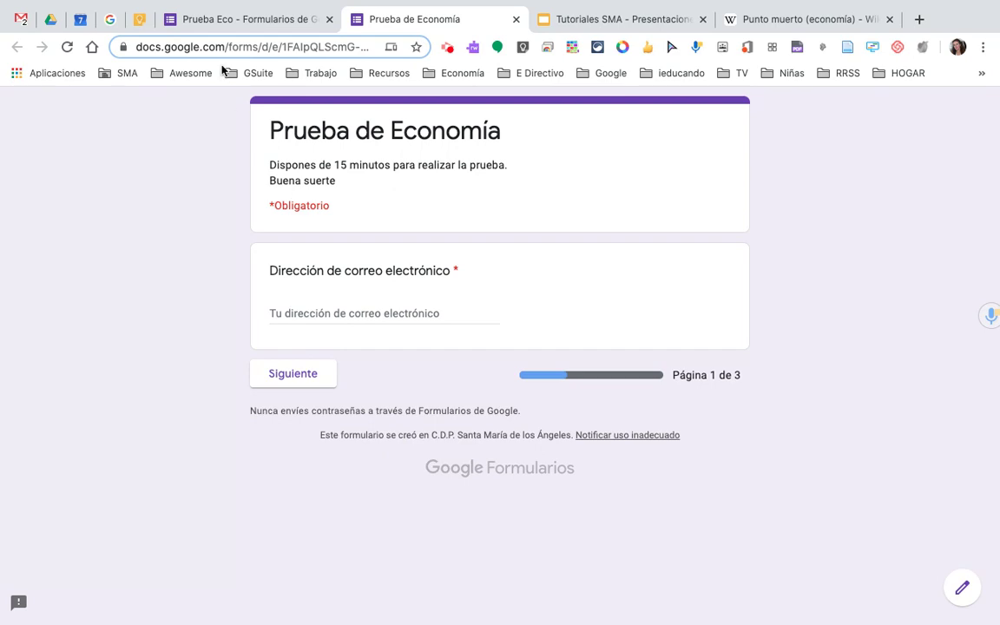
- In the preview, fill in the suggested email address and continue to page 2
click(232, 20)
scroll(468, 443, down, 2)
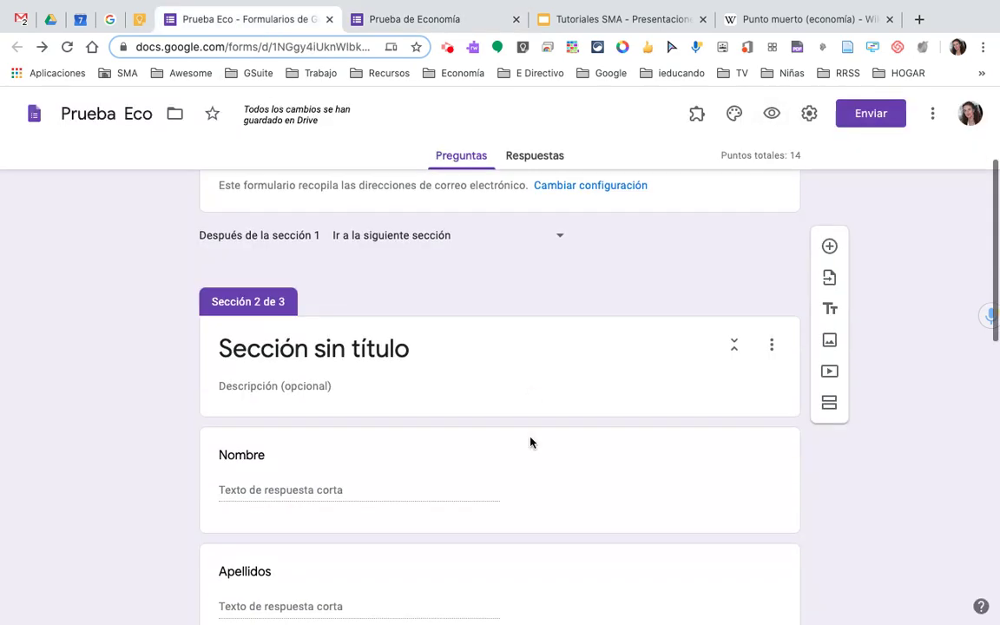
scroll(531, 442, up, 2)
click(442, 23)
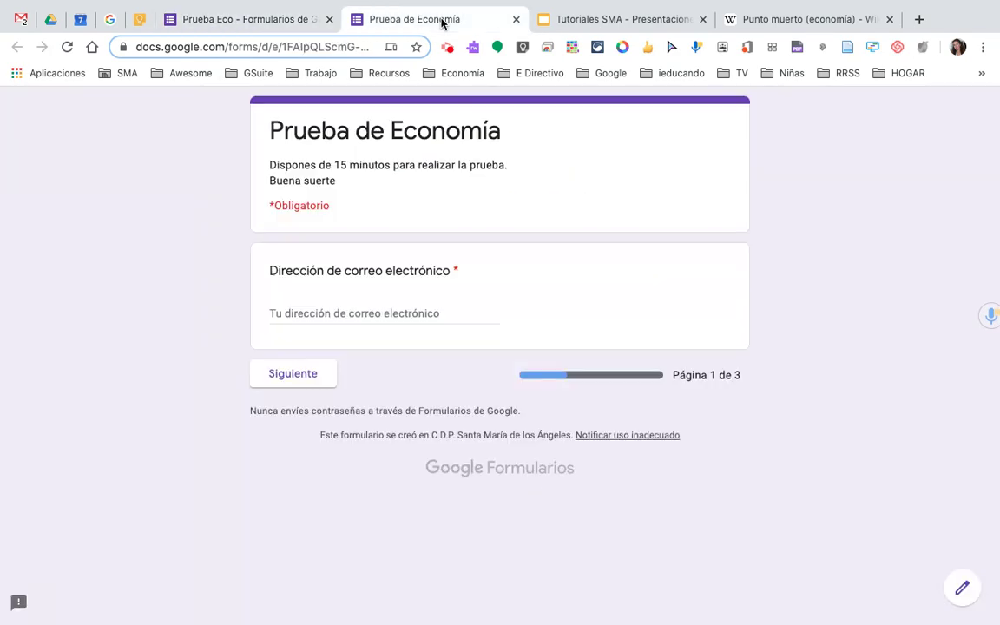
click(306, 306)
click(324, 348)
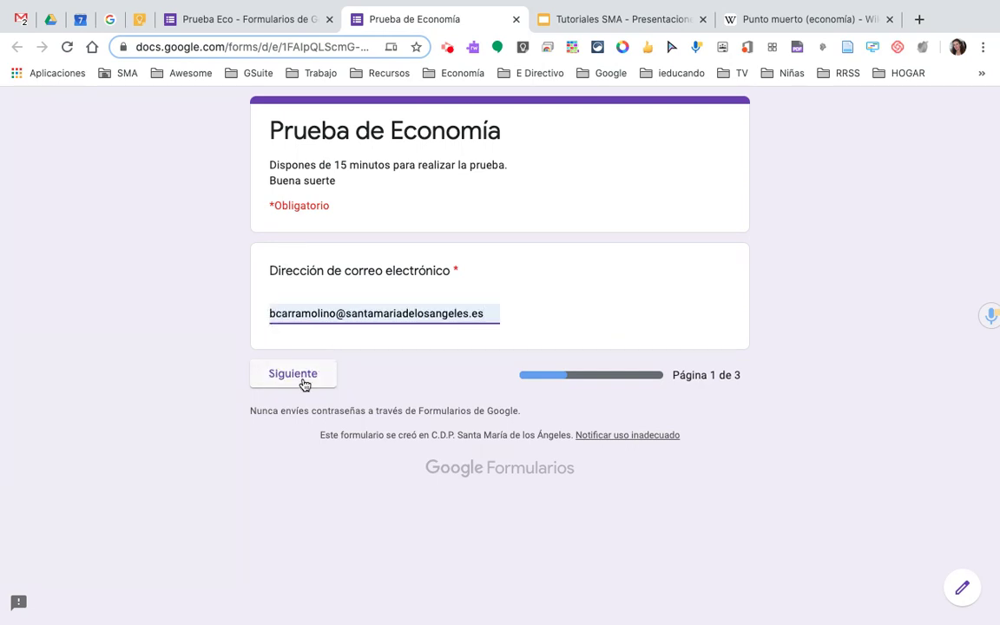
click(303, 385)
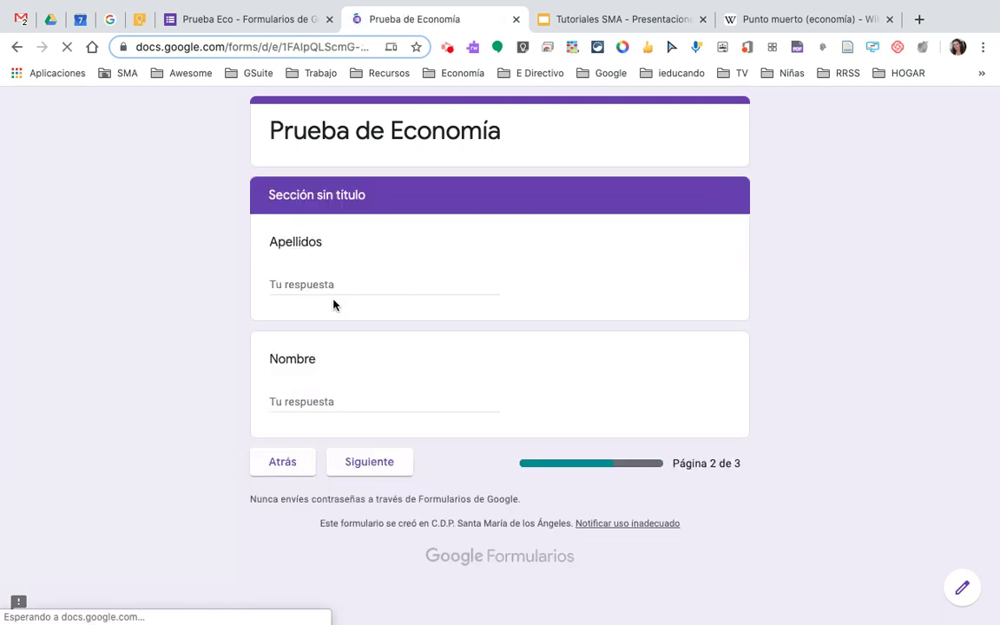
- Enter the respondent's surname and first name, go to page 3 and tick azul
click(341, 286)
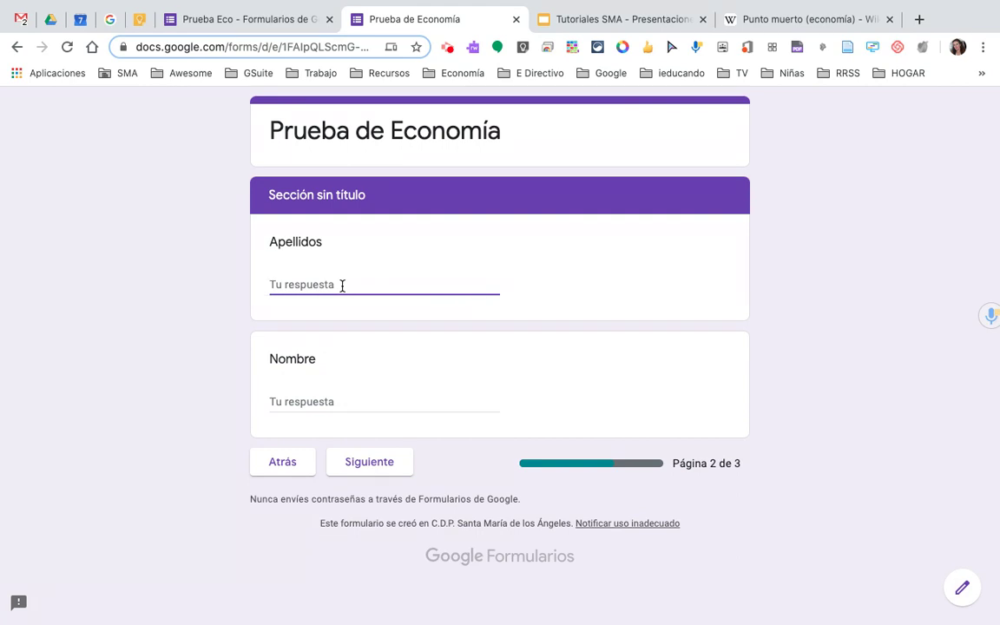
click(330, 403)
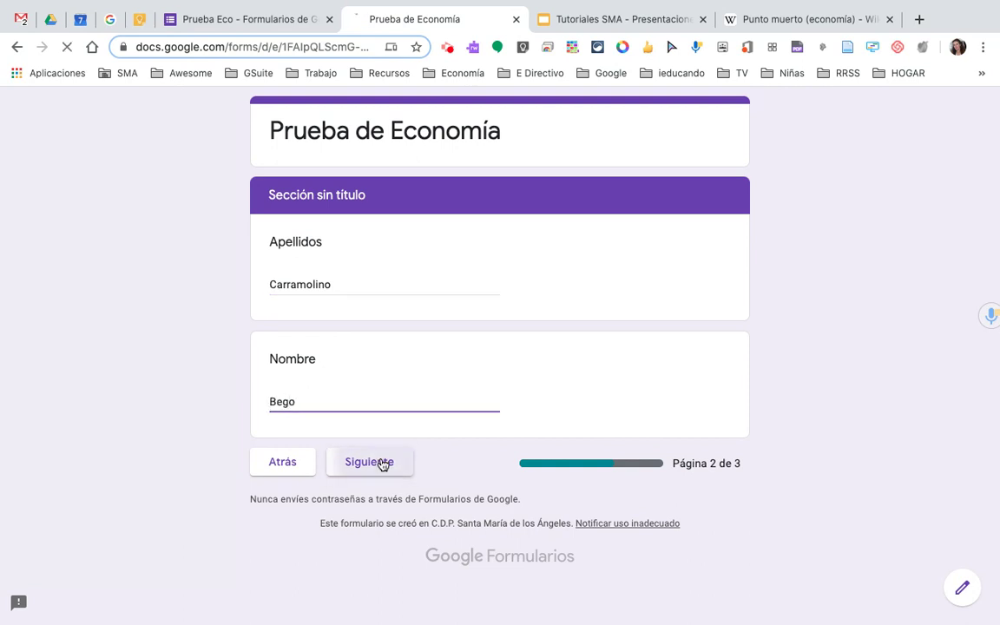
click(380, 462)
click(289, 303)
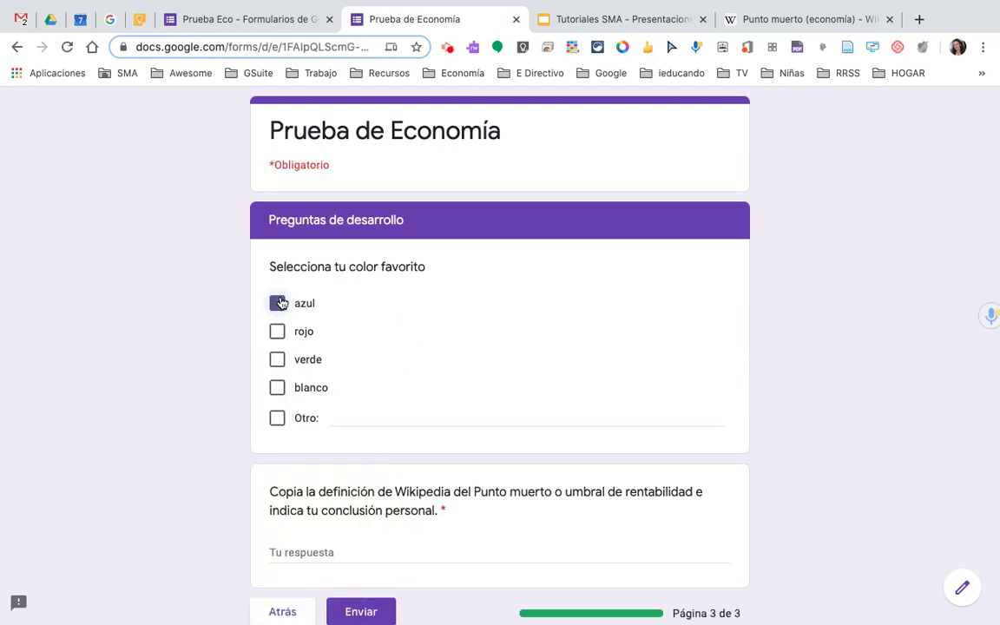
- Tick verde and paste the Wikipedia Punto muerto definition as the answer
click(277, 359)
scroll(434, 378, down, 3)
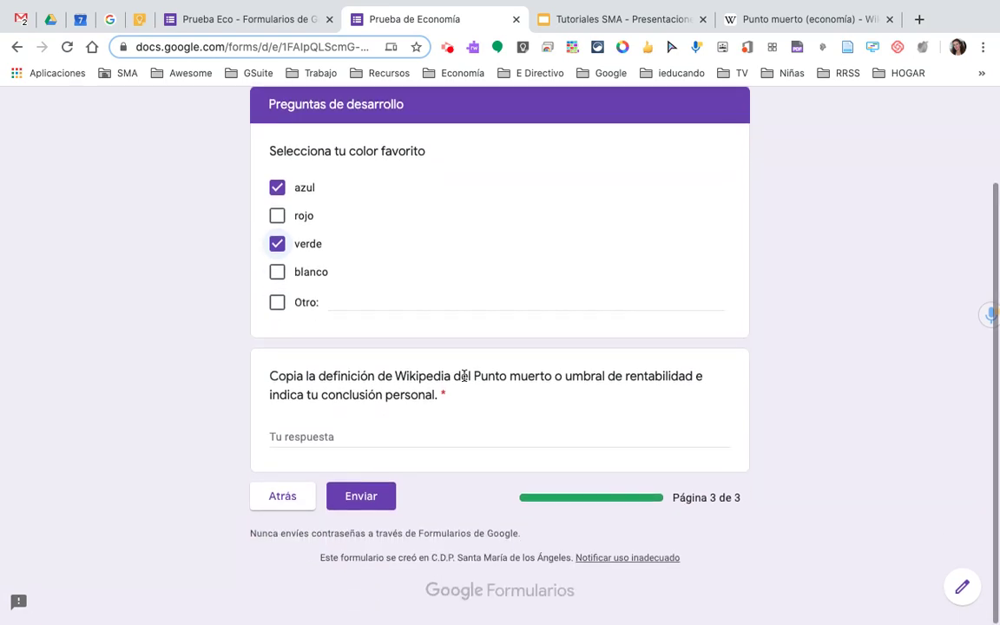
click(781, 18)
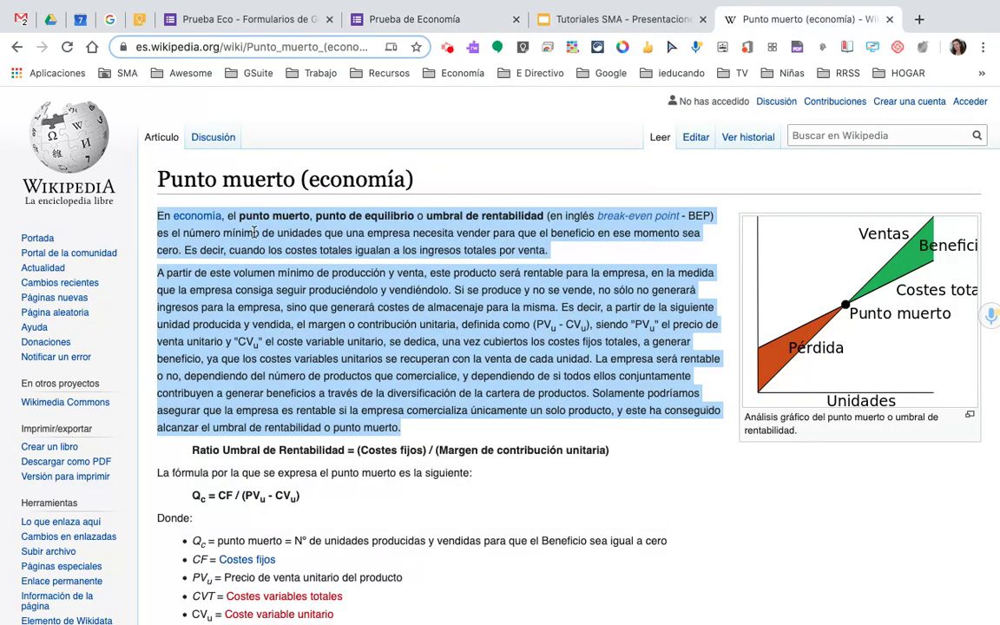
click(374, 21)
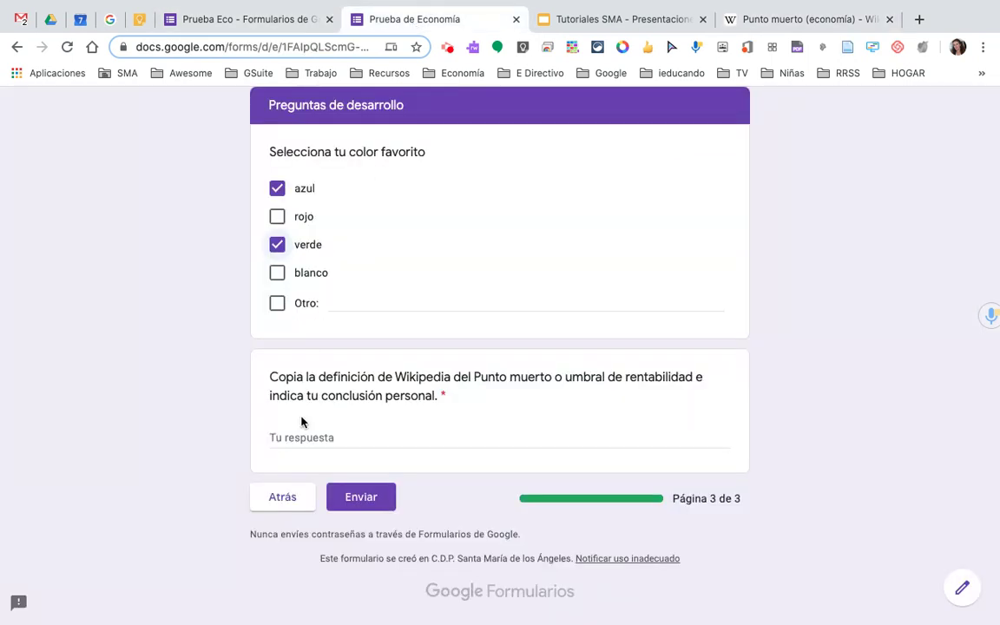
click(330, 437)
key(super+v)
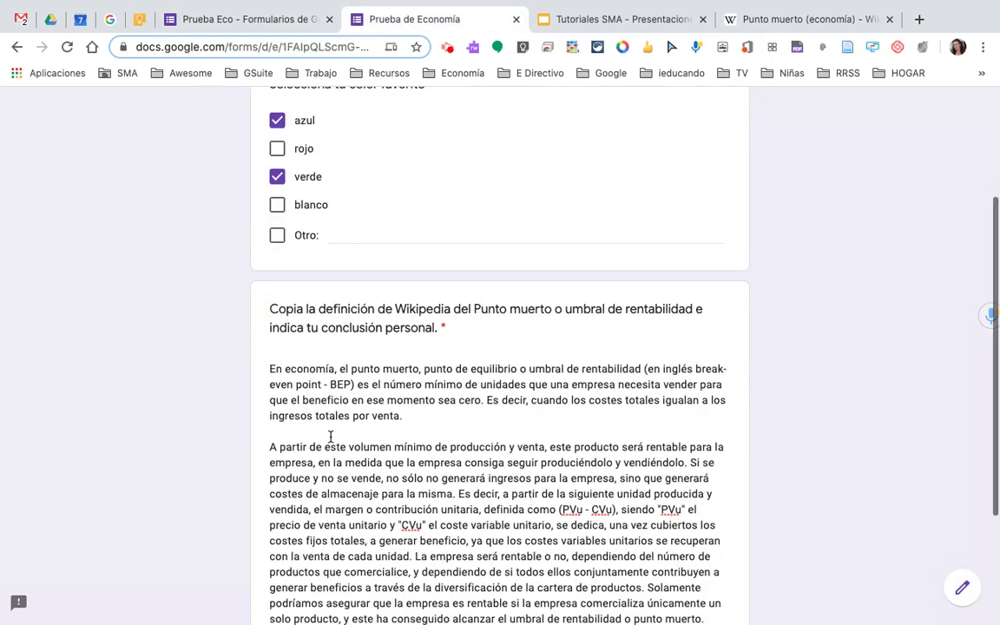
- Add a conclusion that above the break-even quantity there is profit, then submit
scroll(331, 437, down, 1)
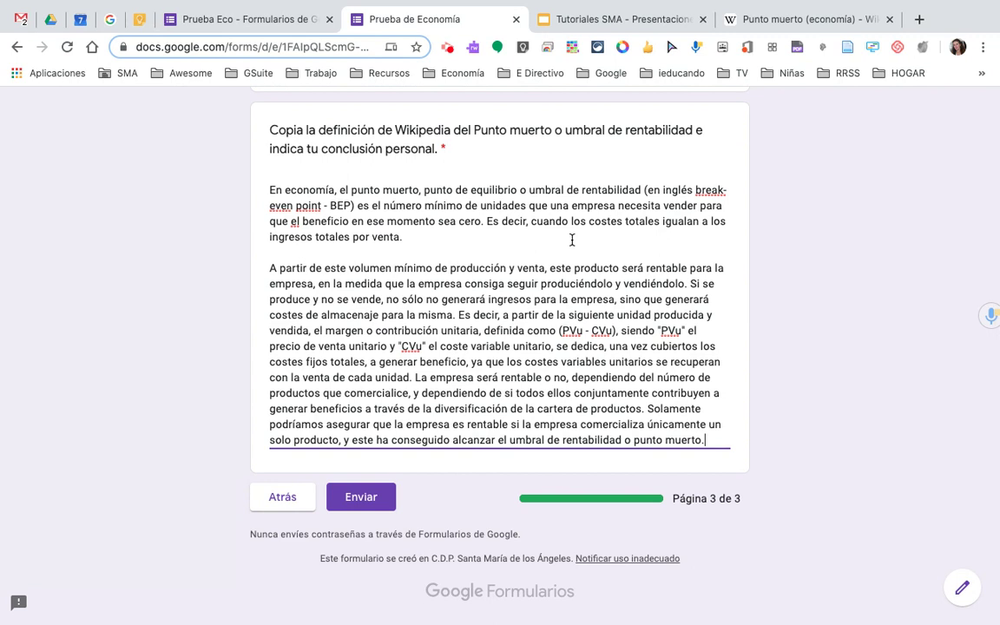
key(Return)
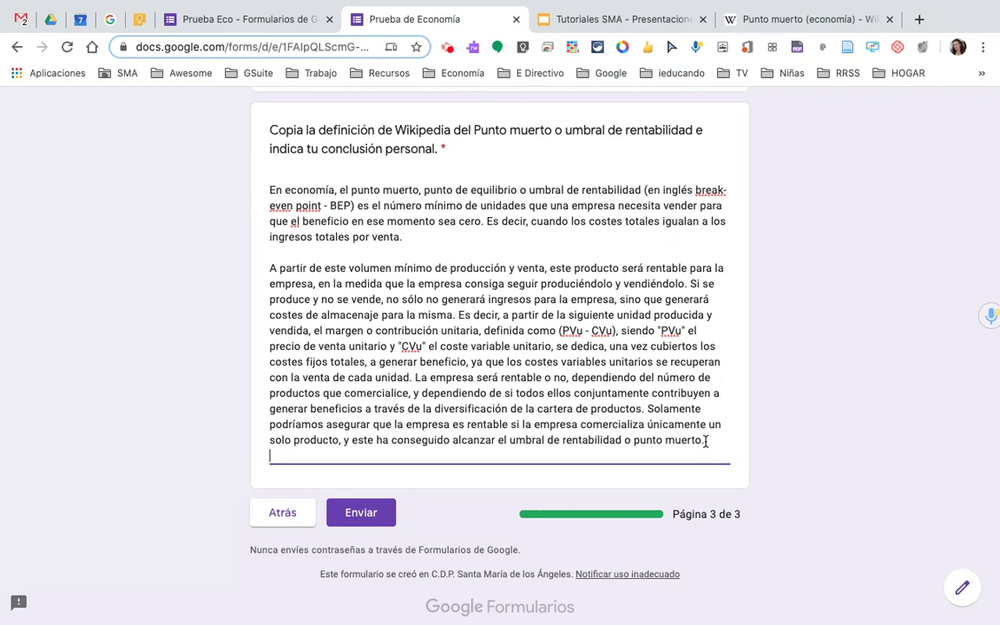
key(Return)
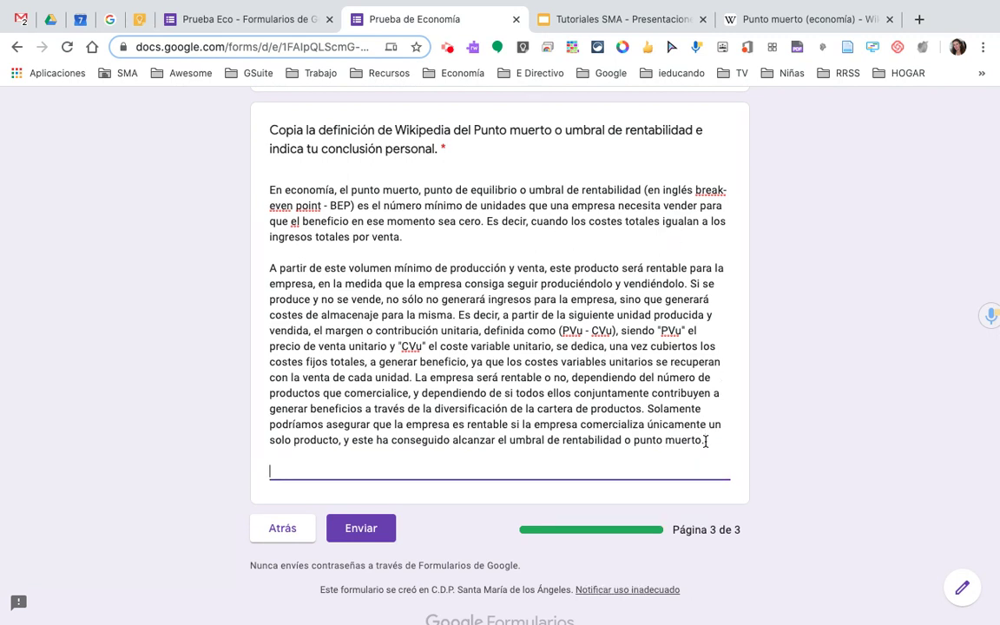
text(Entiendo que  por encima de la cantidad del um)
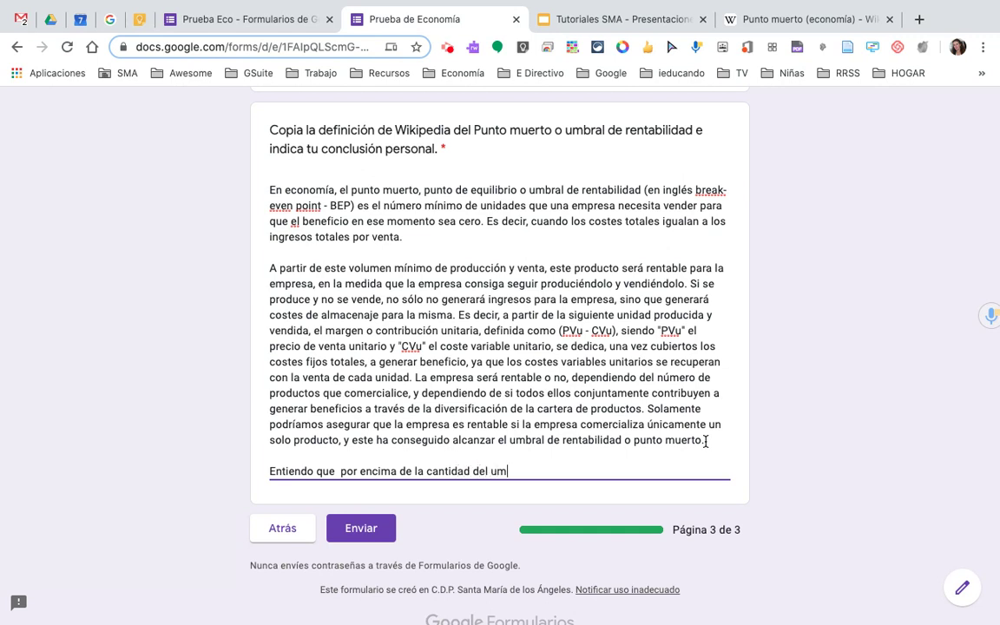
text(bral de rentabilidad interesa producir por que)
key(BackSpace)
key(BackSpace)
text(ue)
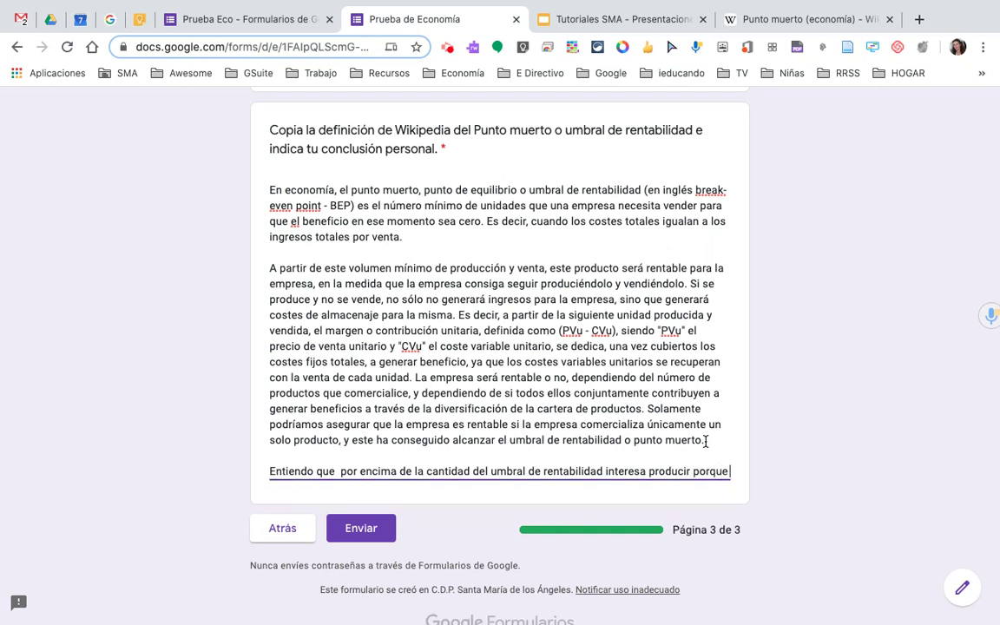
text( hay benef)
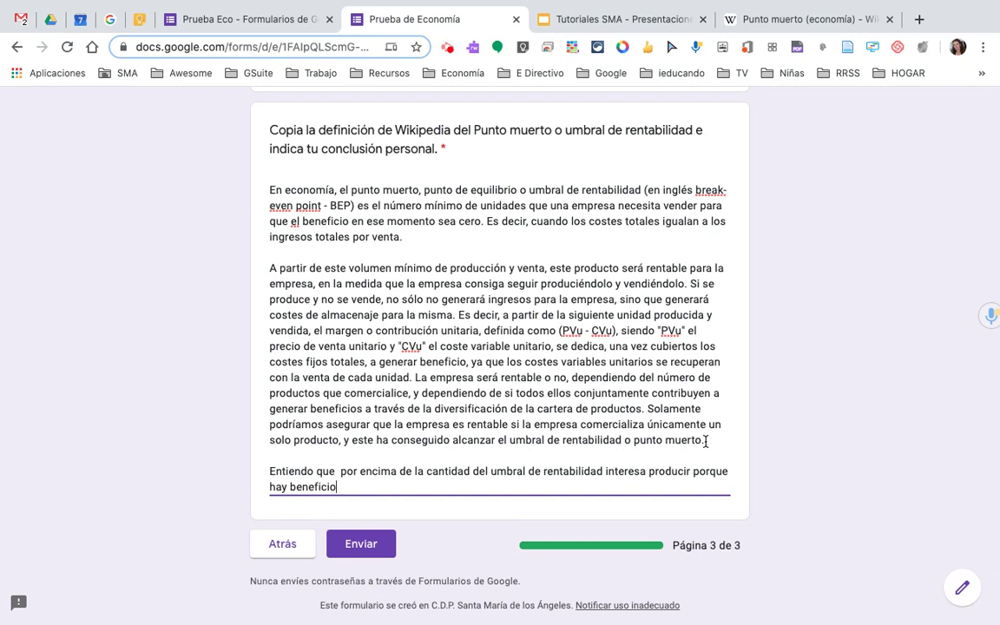
text(icio)
click(368, 544)
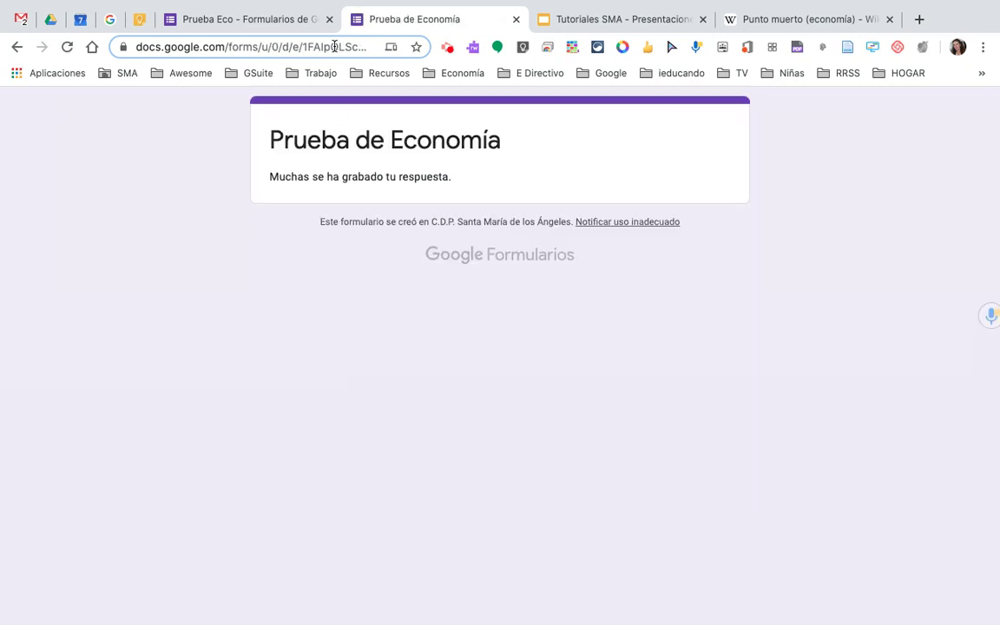
- In the Prueba Eco editor's Respuestas, review the Resumen and Pregunta views, then show the Individual submission
click(249, 24)
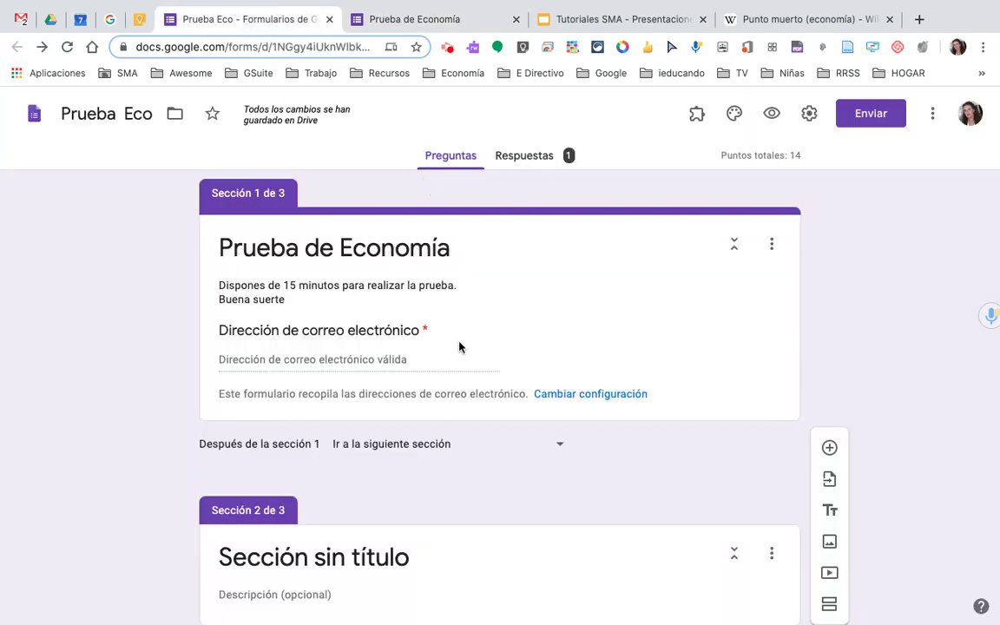
click(524, 156)
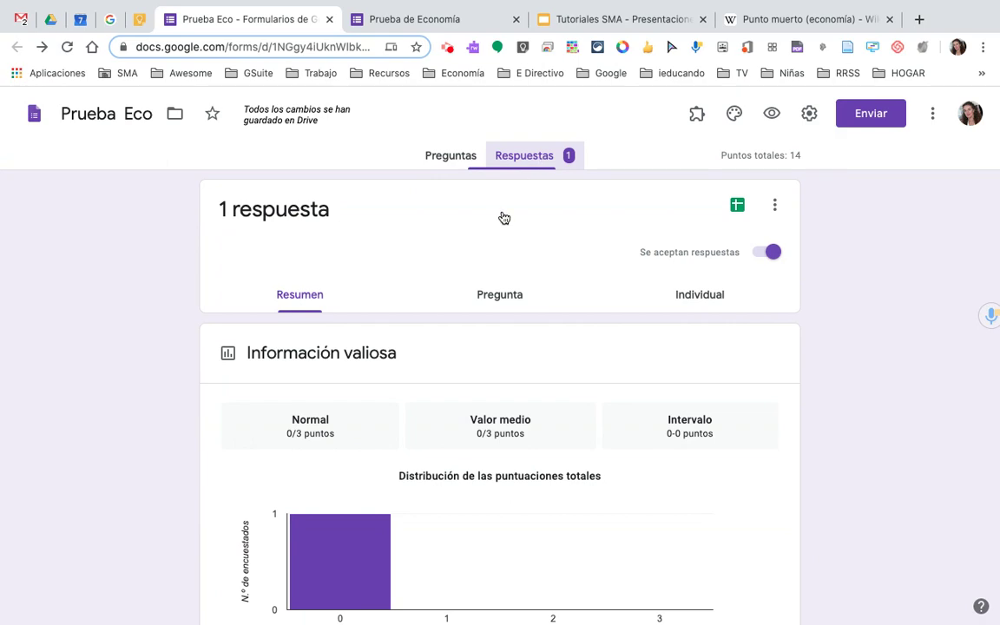
scroll(504, 410, down, 4)
scroll(504, 408, down, 7)
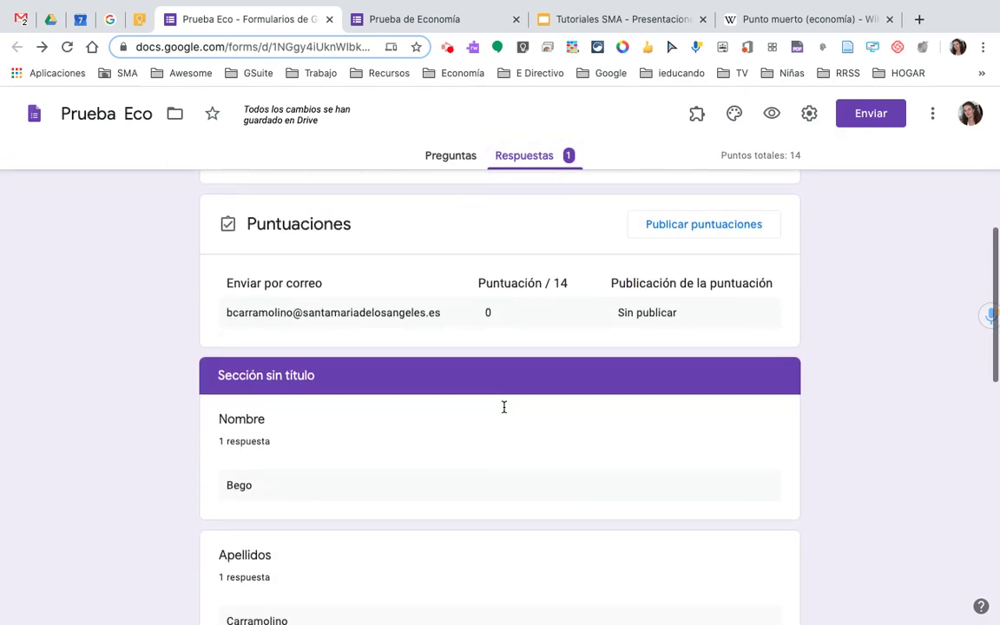
scroll(503, 408, down, 3)
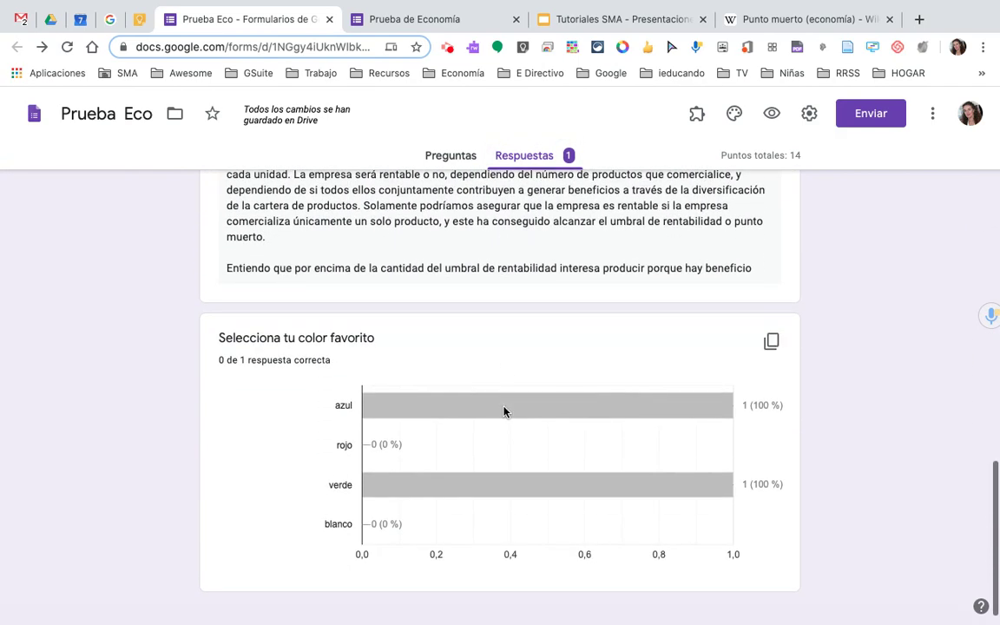
scroll(504, 411, up, 7)
scroll(504, 411, up, 10)
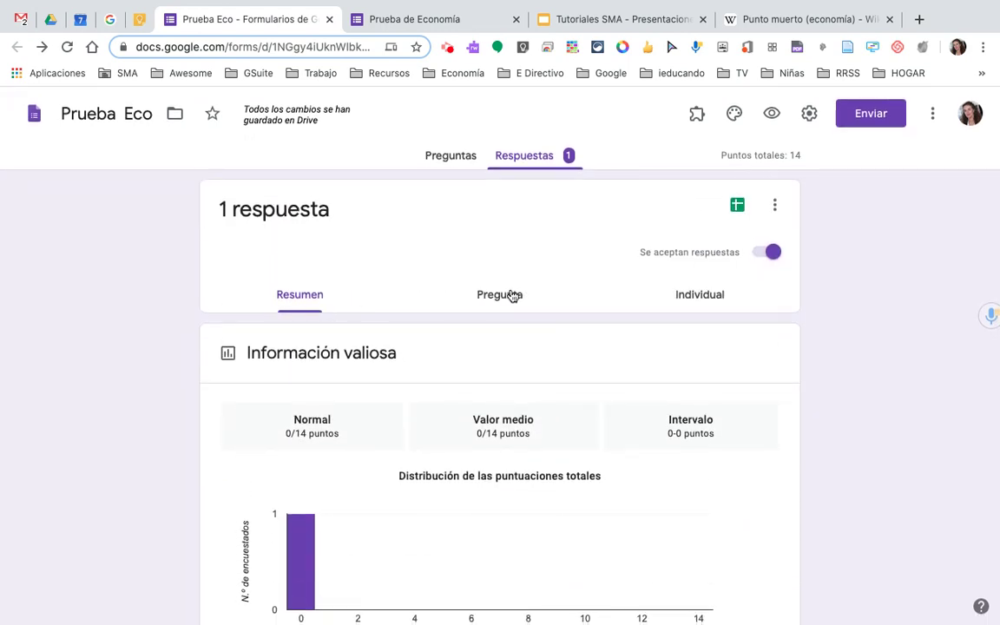
click(512, 295)
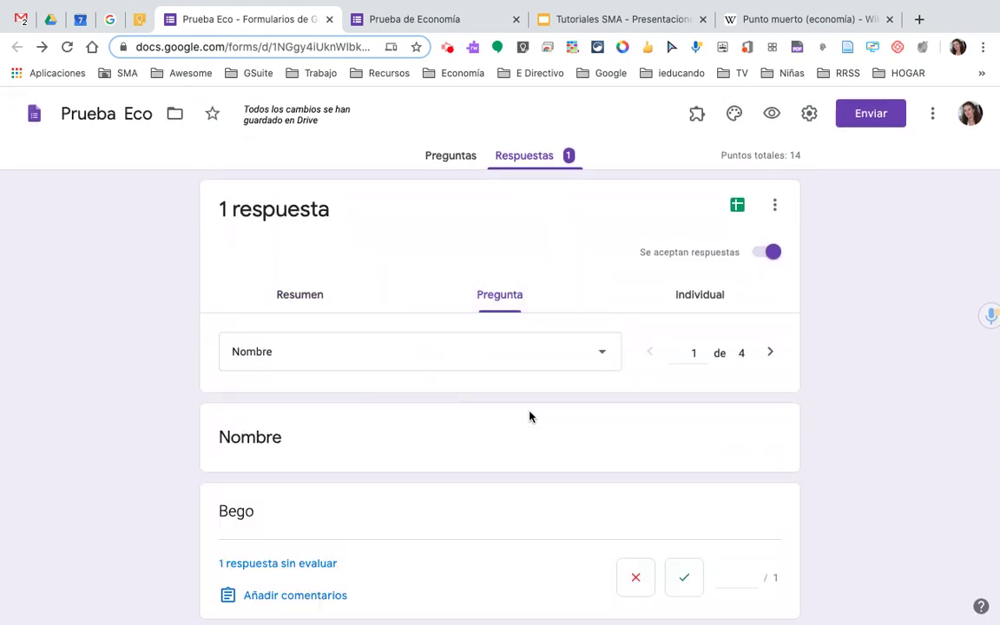
scroll(456, 576, down, 2)
scroll(456, 576, up, 2)
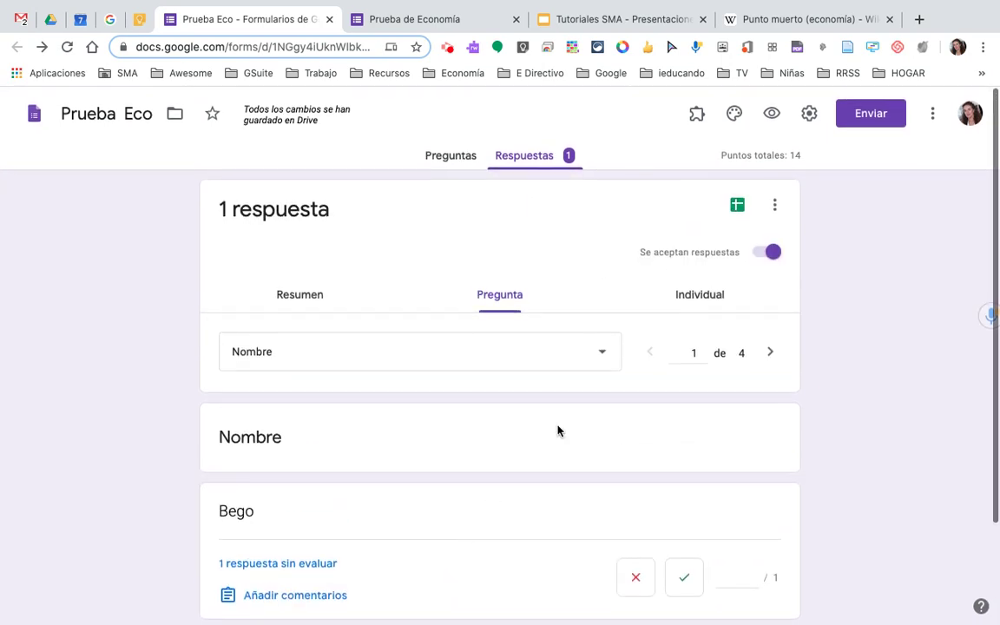
click(712, 297)
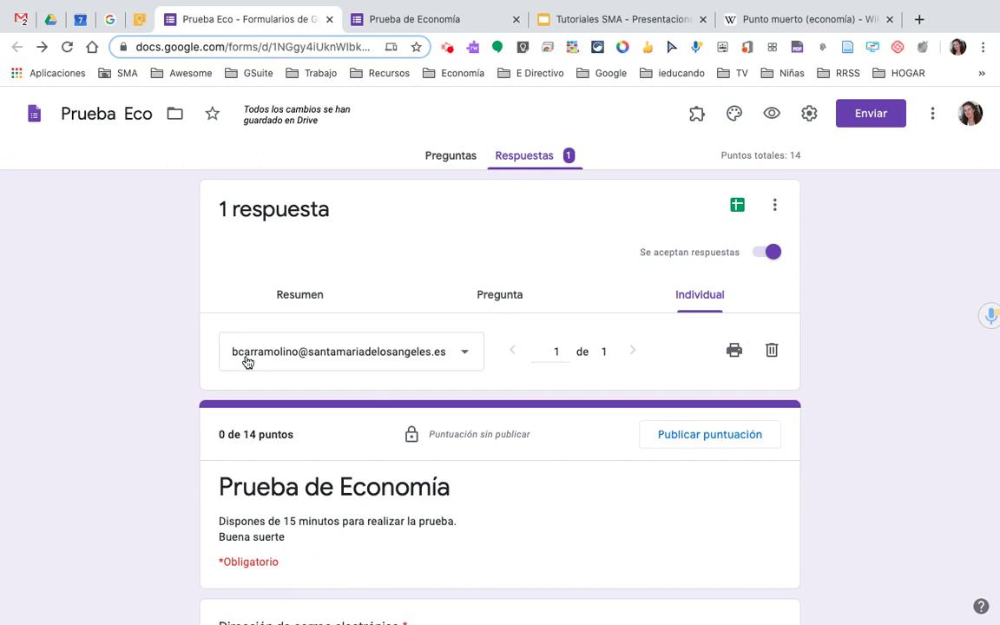
- Open an empty feedback box under the student's Punto muerto (break-even) long answer
scroll(467, 484, down, 4)
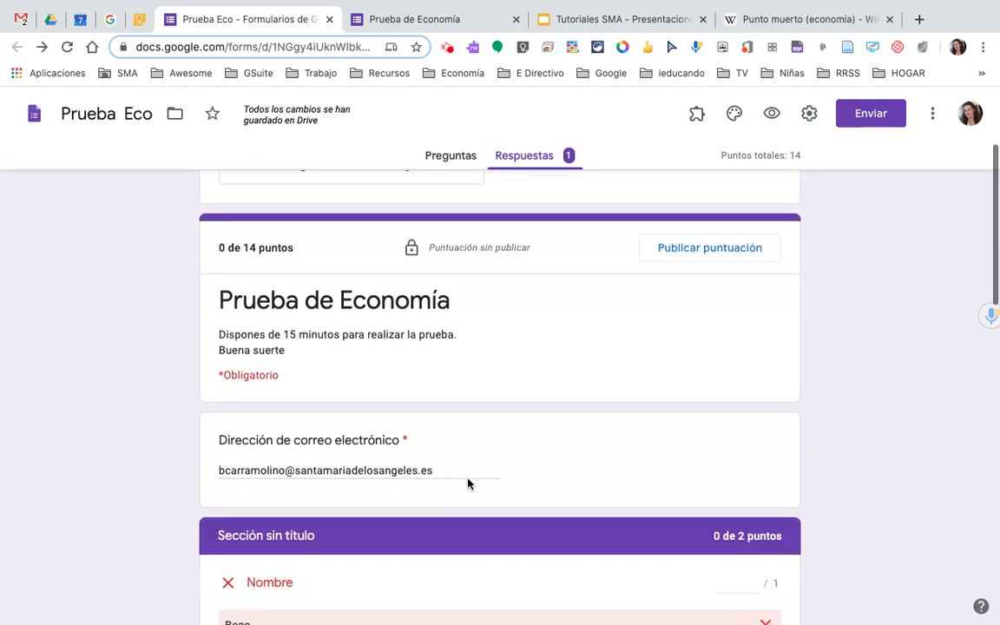
scroll(390, 331, down, 4)
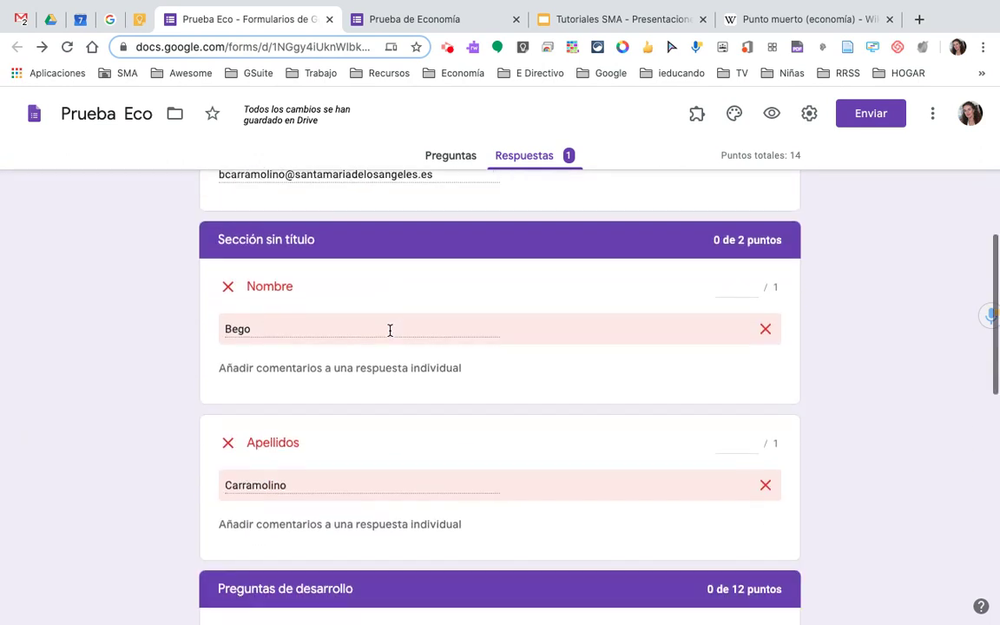
scroll(447, 537, down, 1)
scroll(447, 537, down, 4)
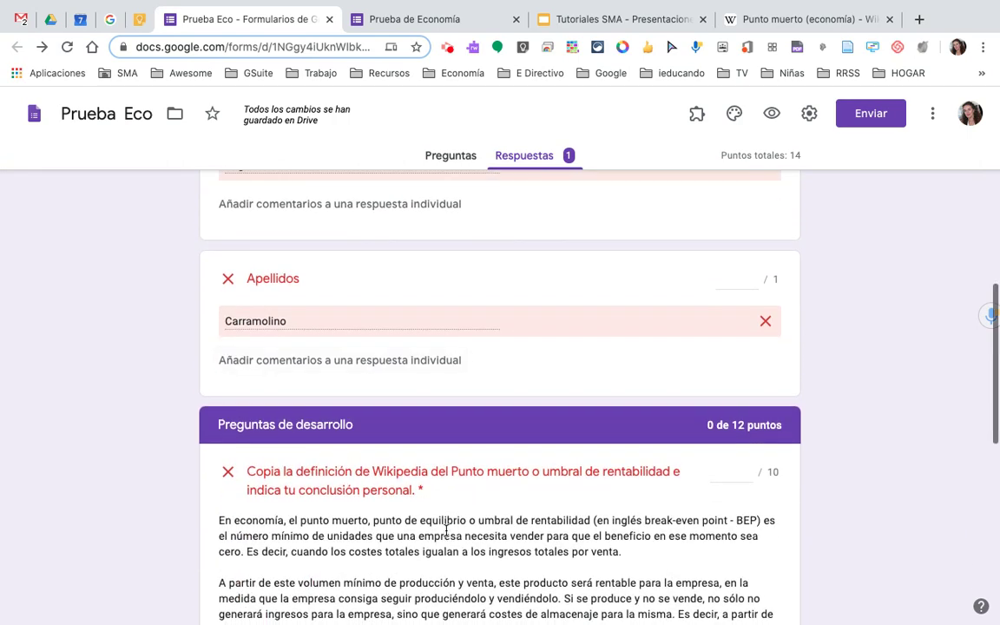
scroll(445, 534, up, 3)
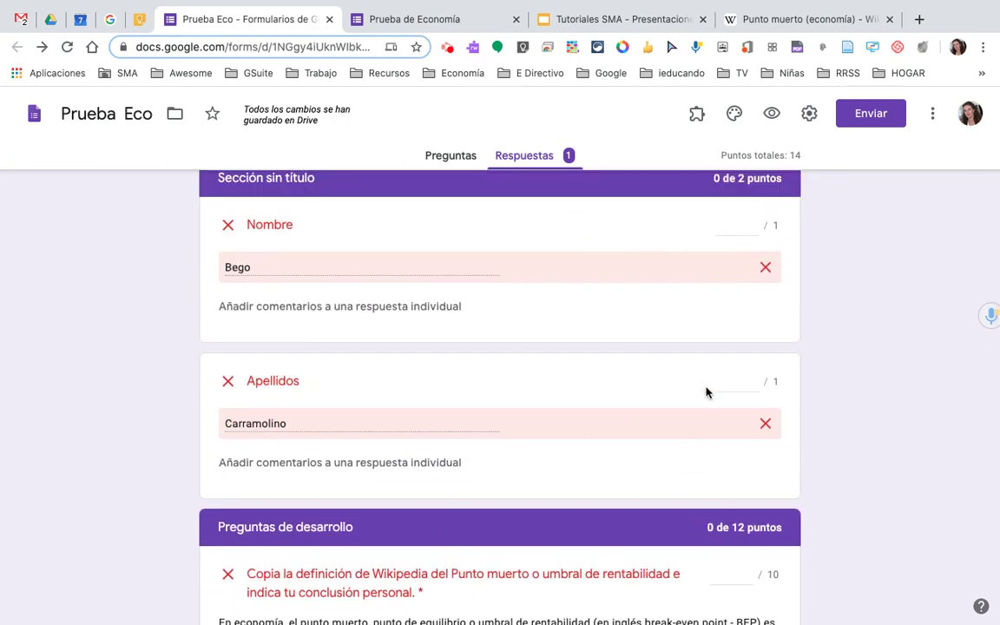
scroll(598, 383, down, 4)
scroll(598, 384, up, 3)
scroll(599, 382, up, 1)
scroll(704, 312, up, 1)
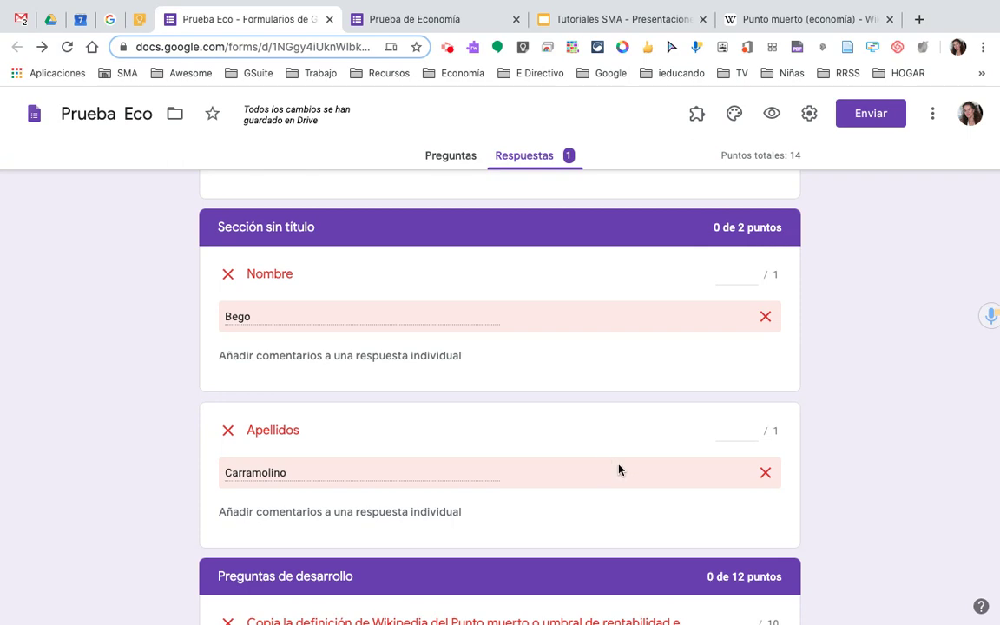
scroll(605, 448, down, 10)
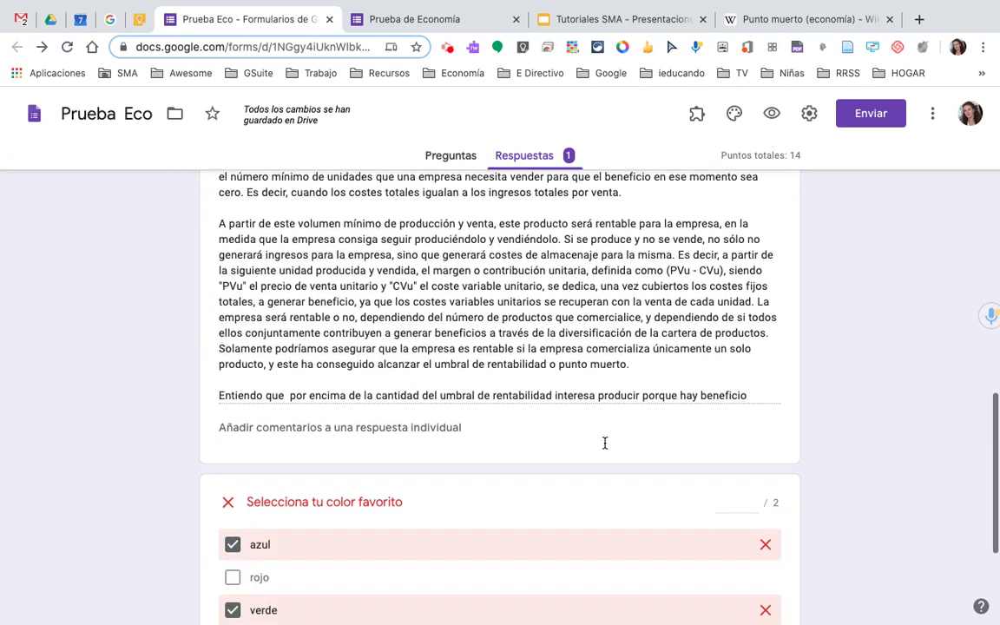
scroll(604, 448, up, 3)
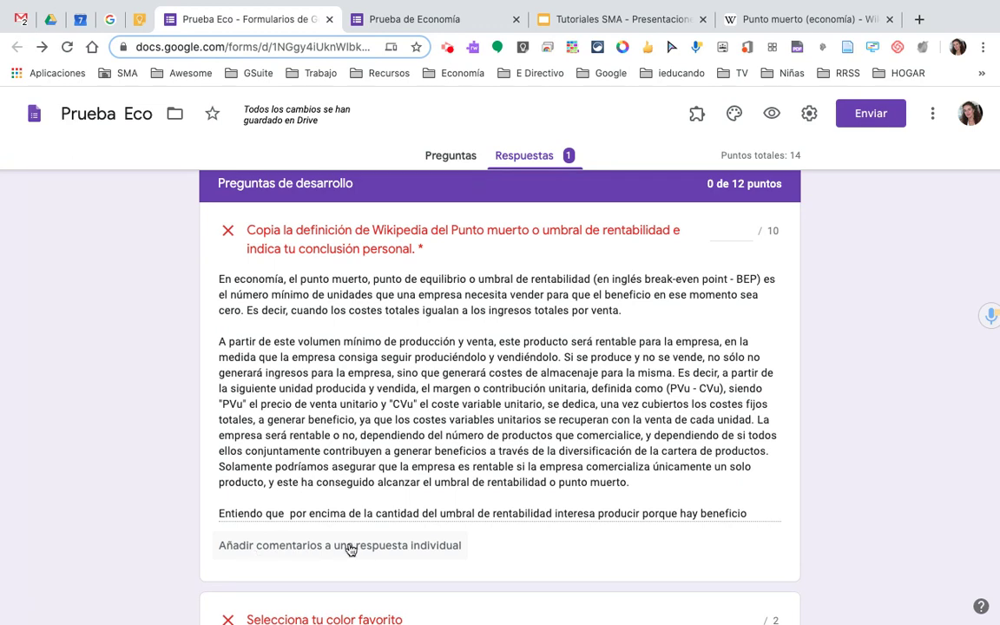
click(335, 547)
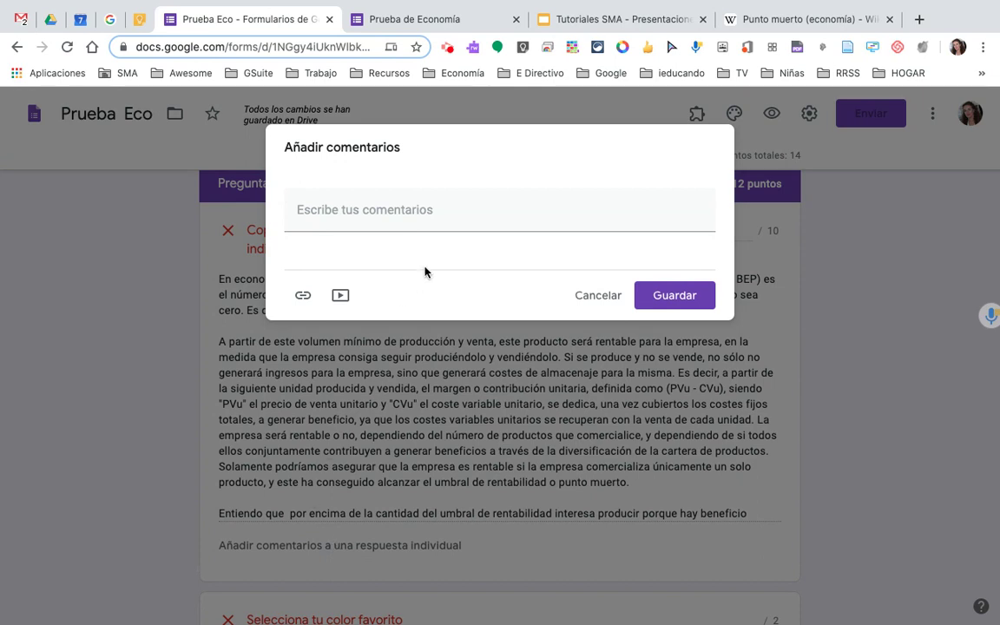
- Write a comment praising the student and confirming their break-even conclusion is correct, then save it
click(434, 214)
text(MU)
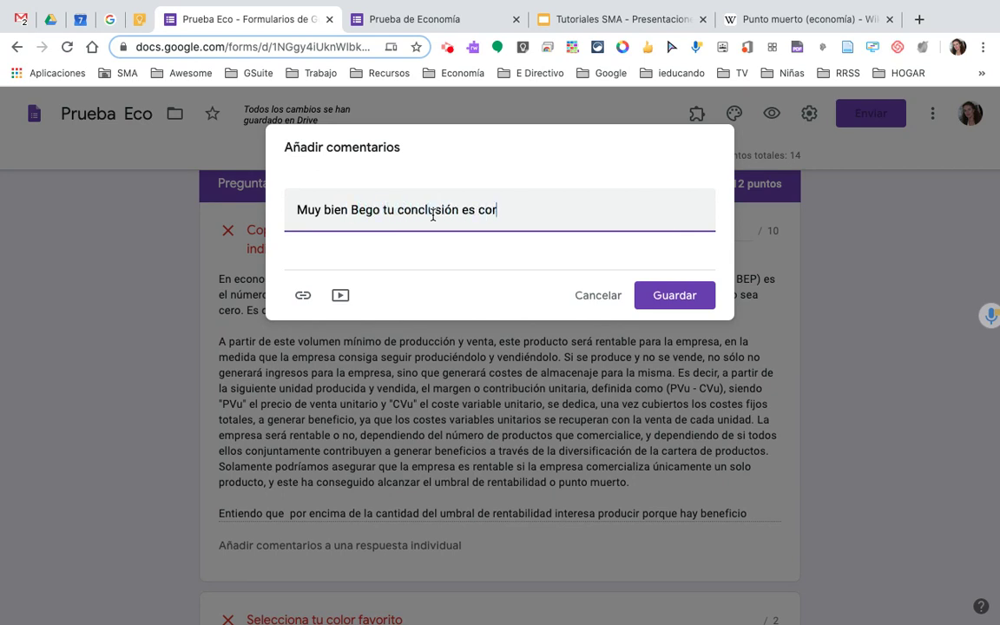
click(677, 296)
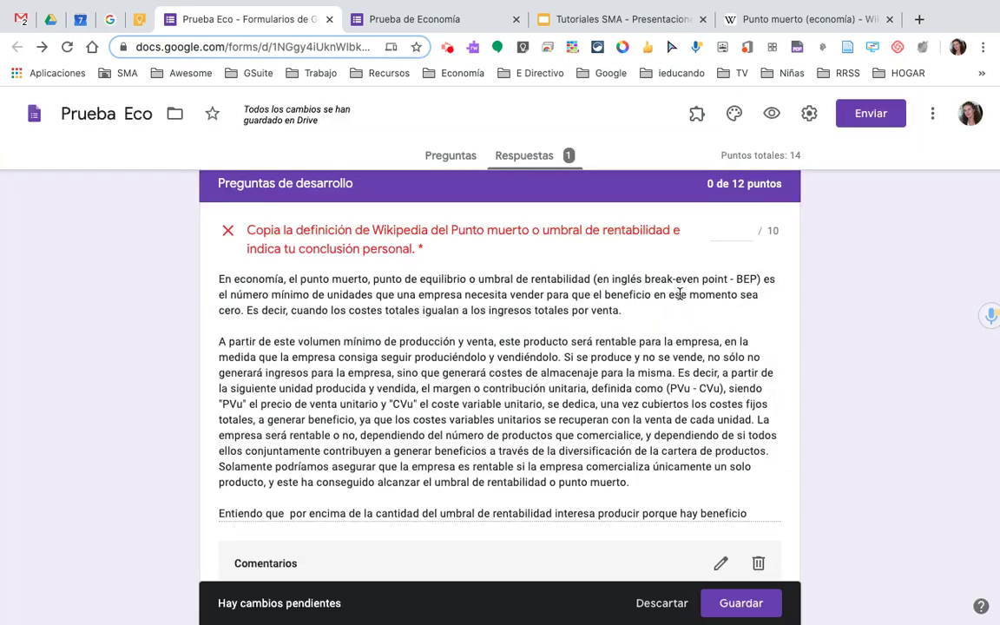
- Save the pending grading changes on the response
scroll(745, 442, down, 2)
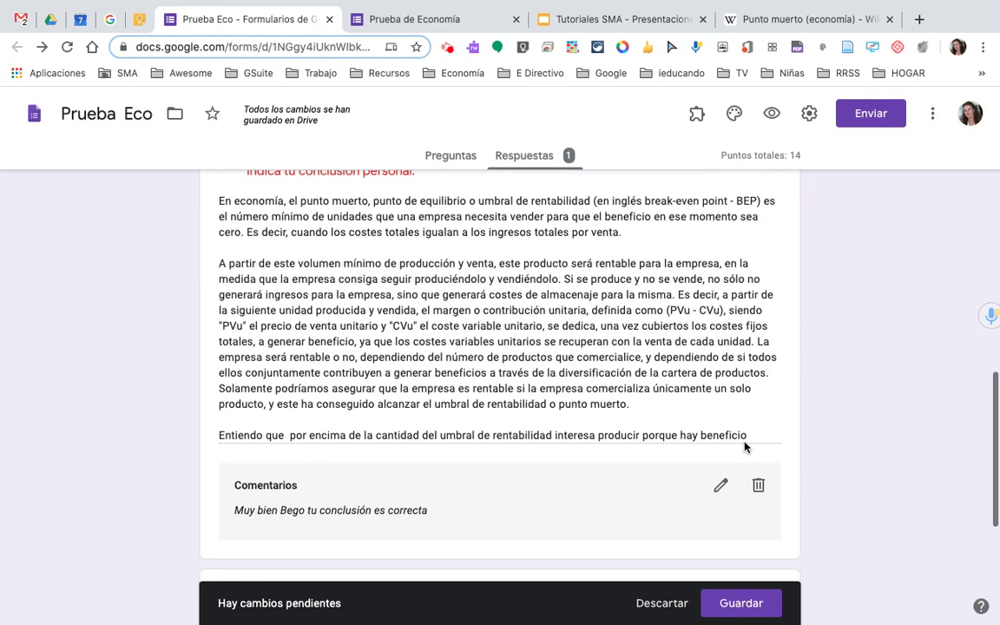
click(737, 603)
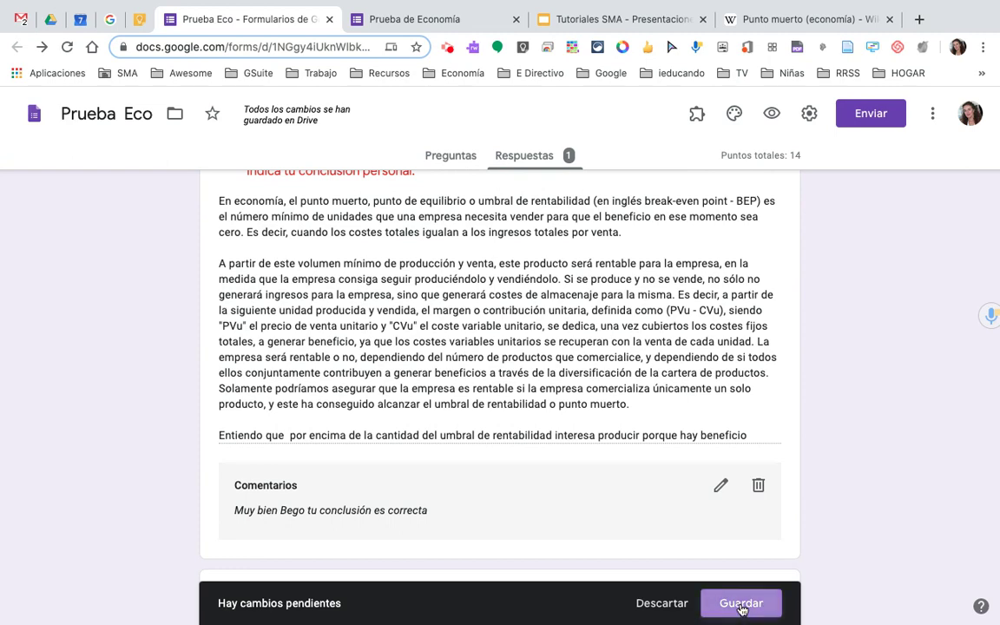
scroll(519, 480, down, 10)
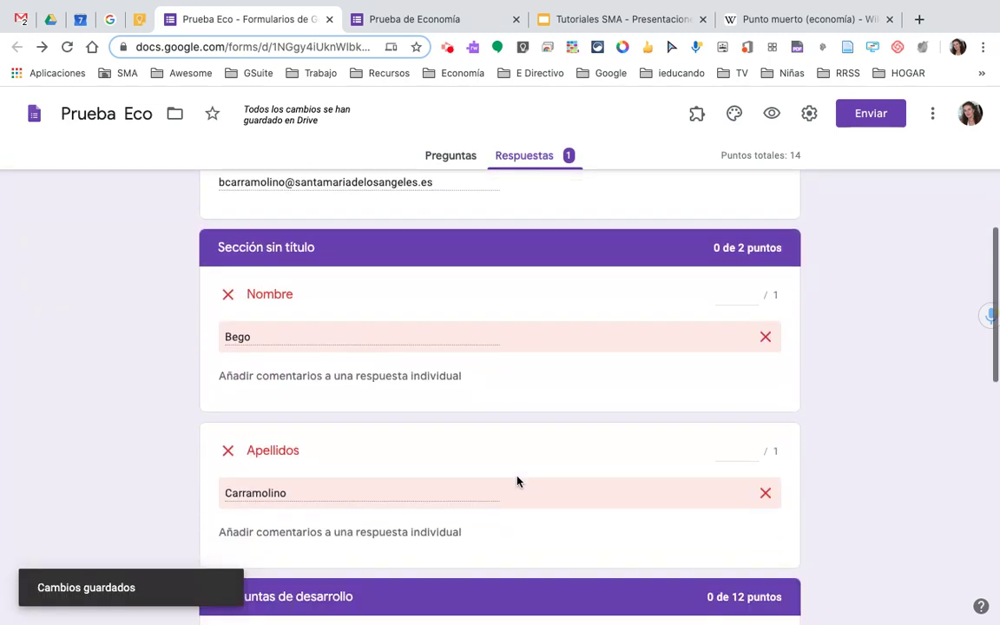
- Award the Apellidos and Nombre answers their point and save the new scores
scroll(519, 480, up, 2)
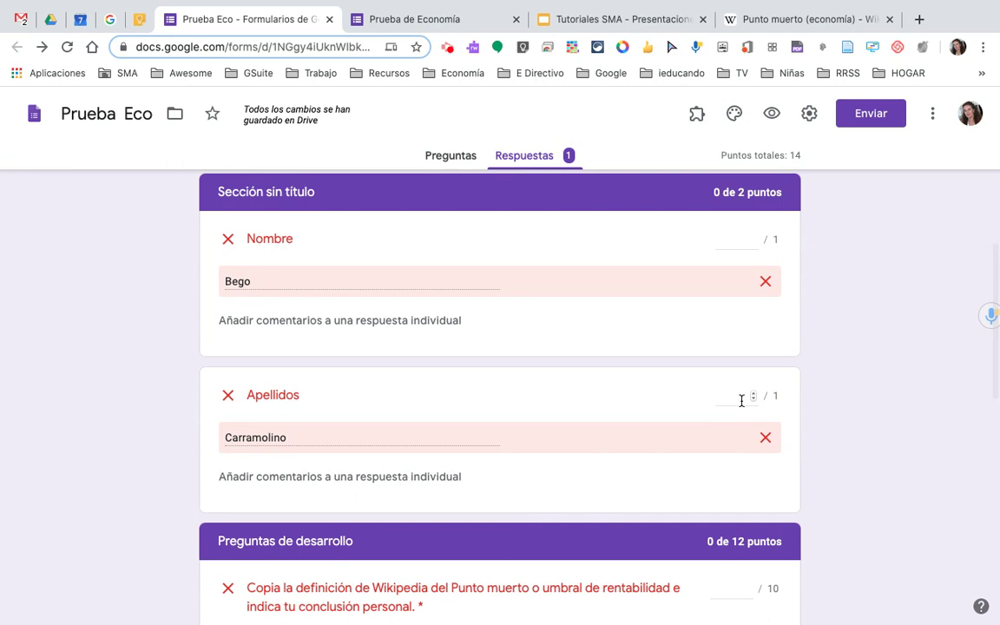
click(752, 406)
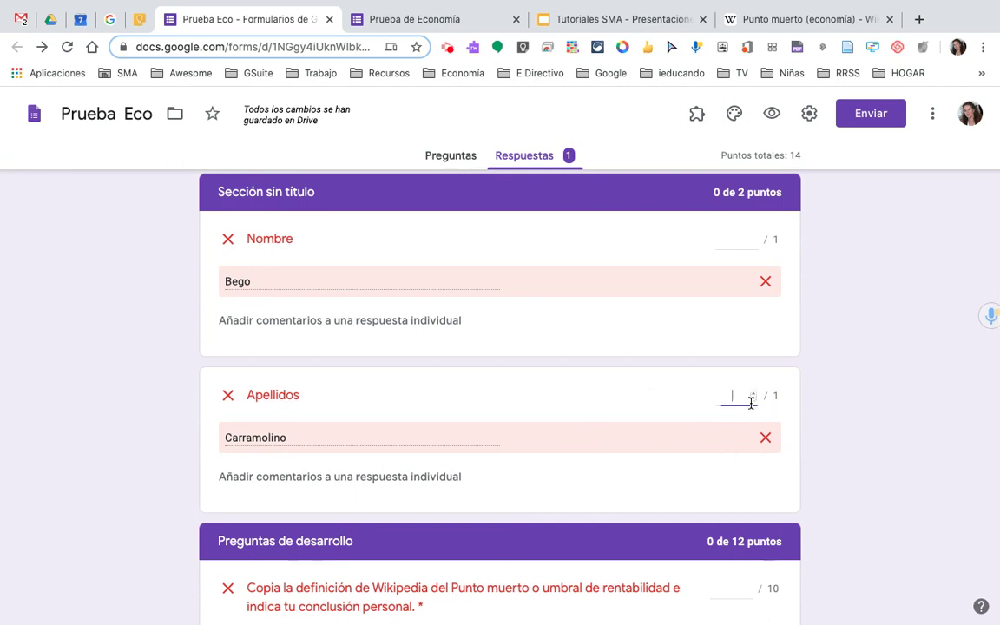
click(752, 393)
click(743, 231)
text(1)
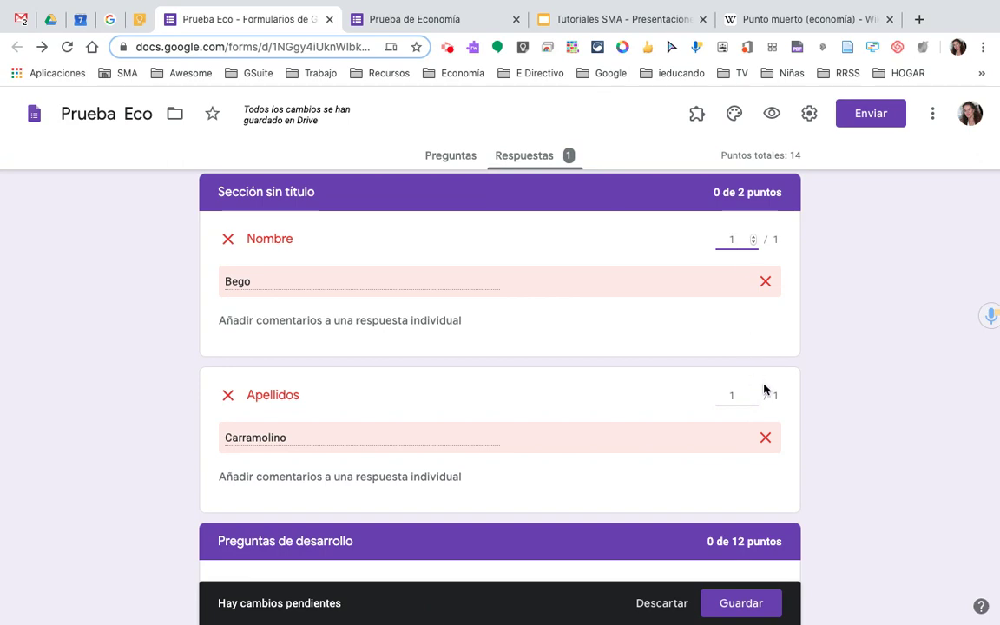
click(742, 603)
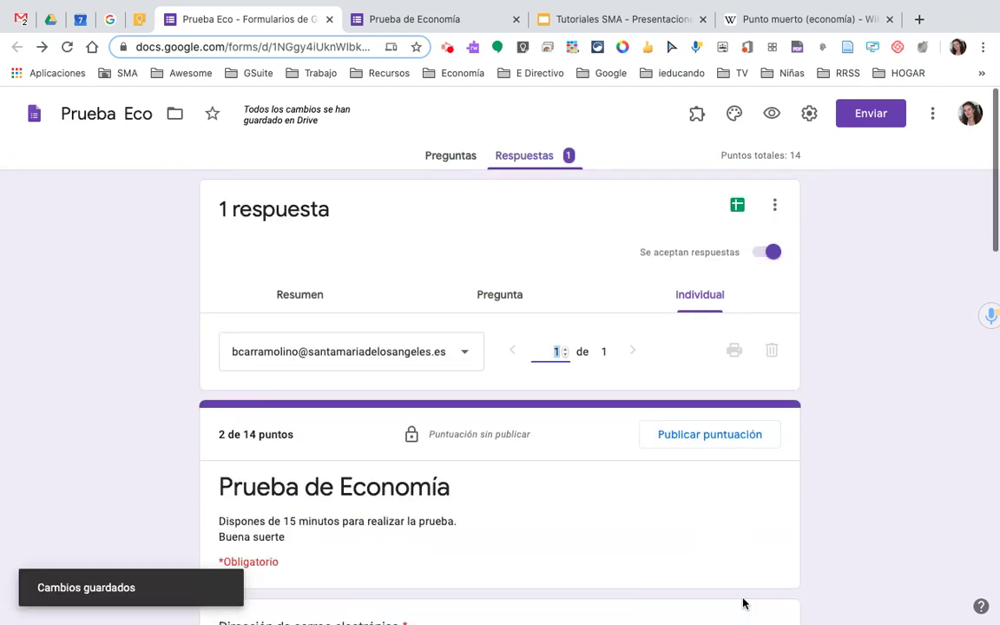
- Give 'Selecciona tu color favorito' its full 2 points and save, making the response 4 of 14
scroll(744, 604, down, 9)
scroll(743, 602, down, 6)
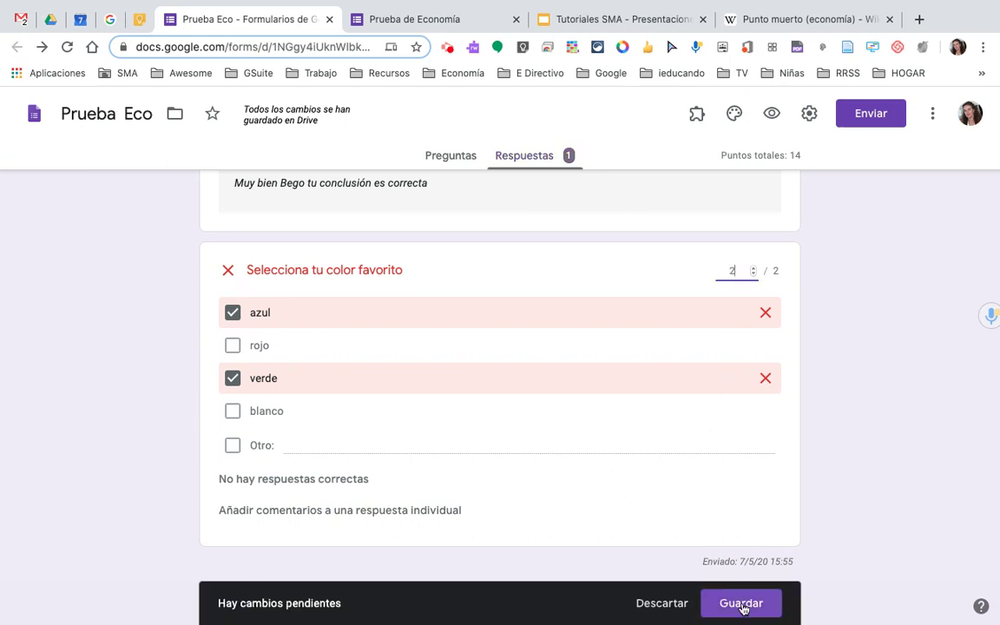
click(743, 604)
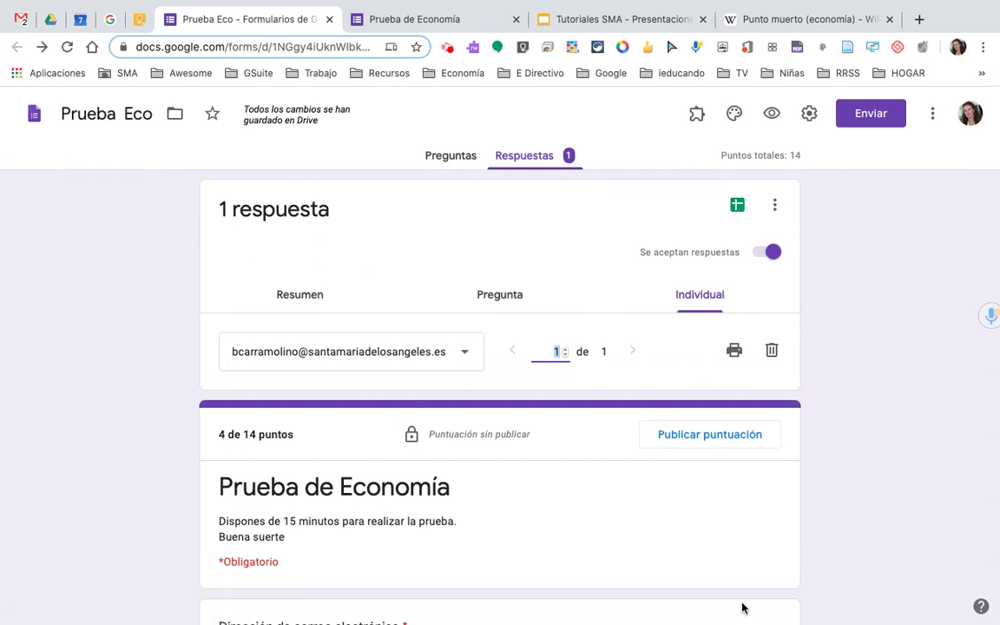
- Email and publish the 4/14 score with the message 'Te devuelvo la corrección del examen'
scroll(742, 608, down, 3)
scroll(742, 607, up, 3)
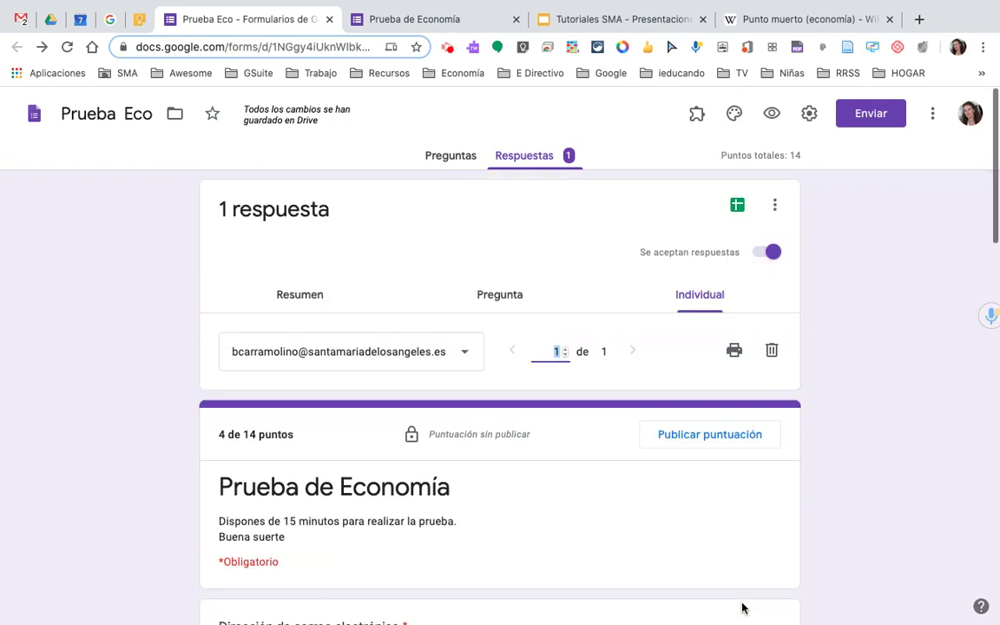
scroll(535, 462, down, 3)
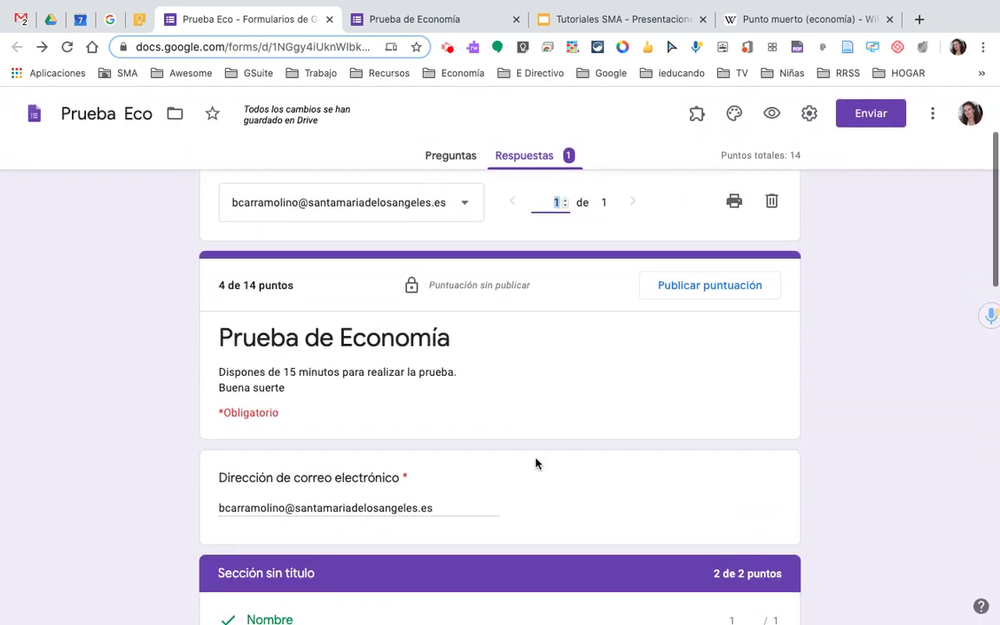
scroll(536, 462, up, 1)
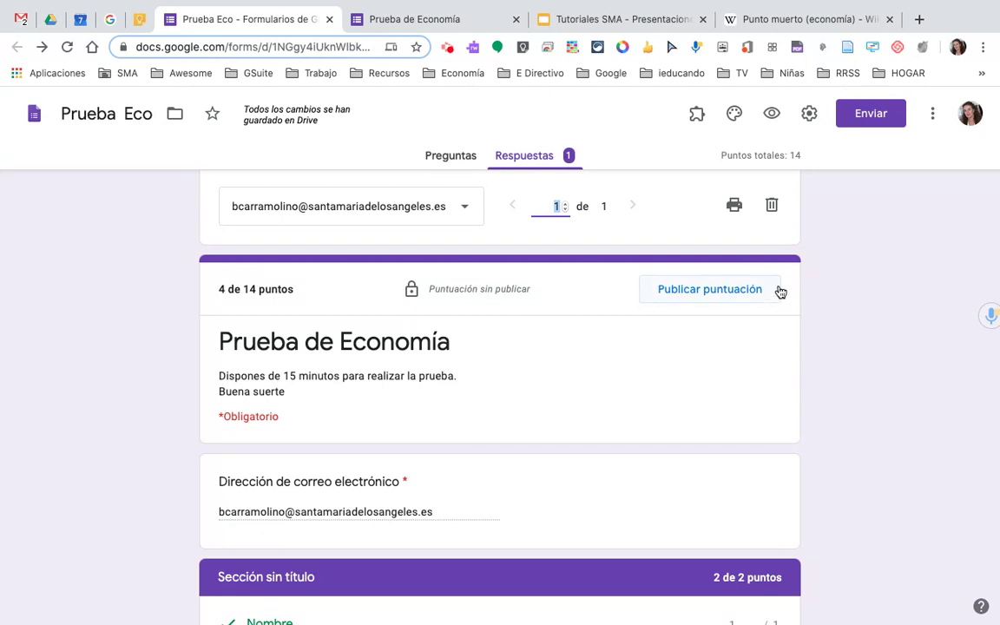
click(704, 292)
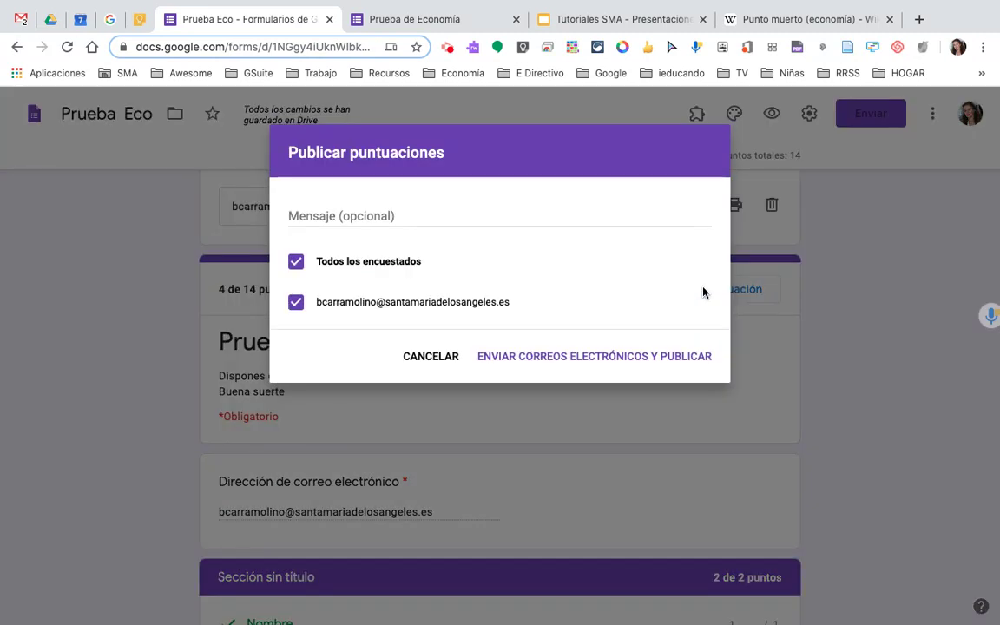
click(346, 222)
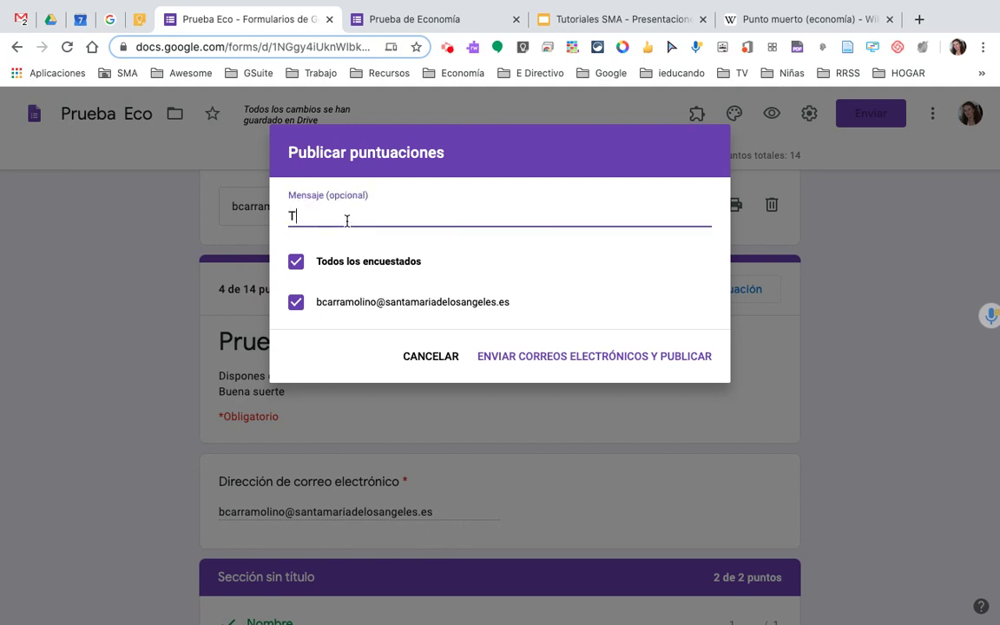
text(Te devuelvo la corrección de)
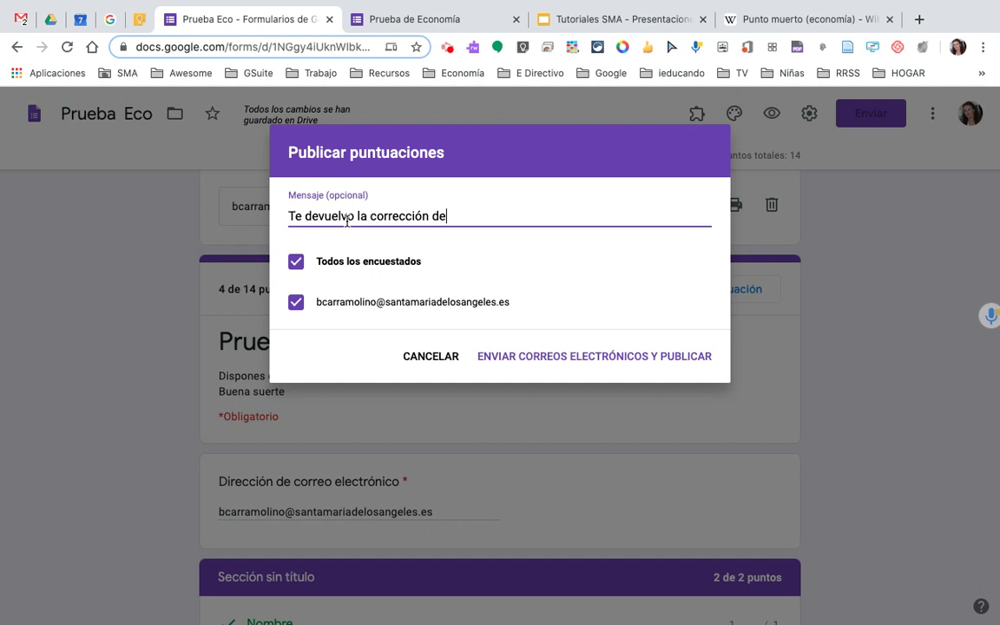
text(l examen)
click(633, 363)
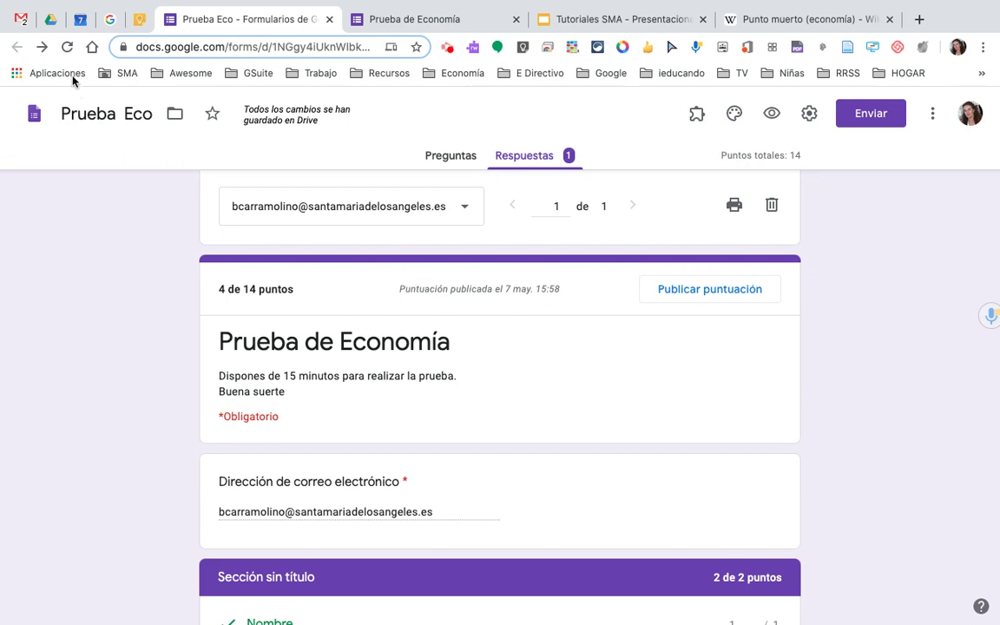
- Refresh Gmail, open 'Puntuación publicada: Prueba de Economía' showing 4/14, and follow its Ver link
click(20, 19)
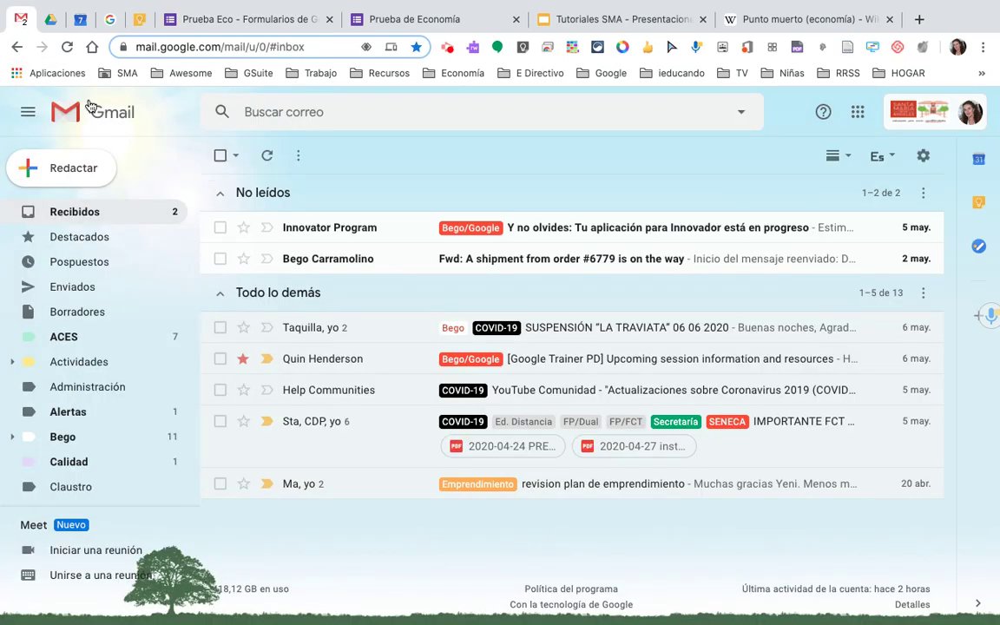
click(68, 47)
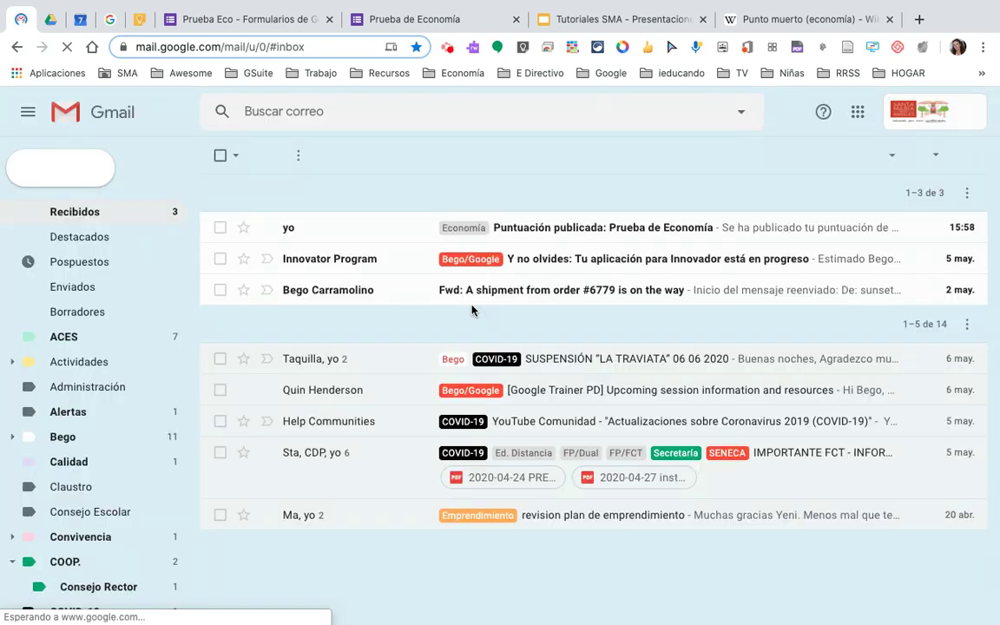
click(547, 229)
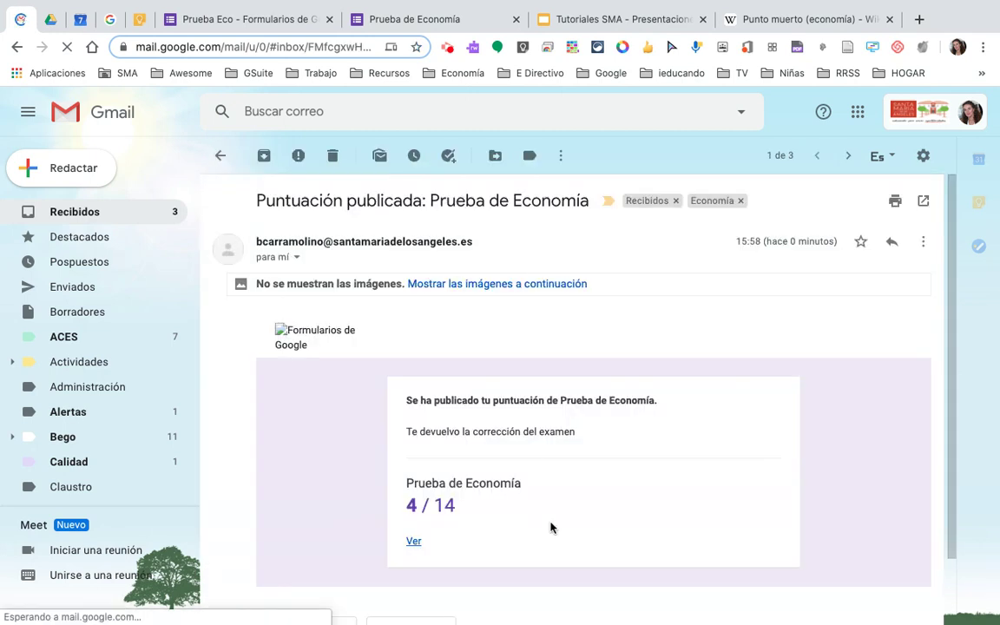
scroll(551, 528, down, 2)
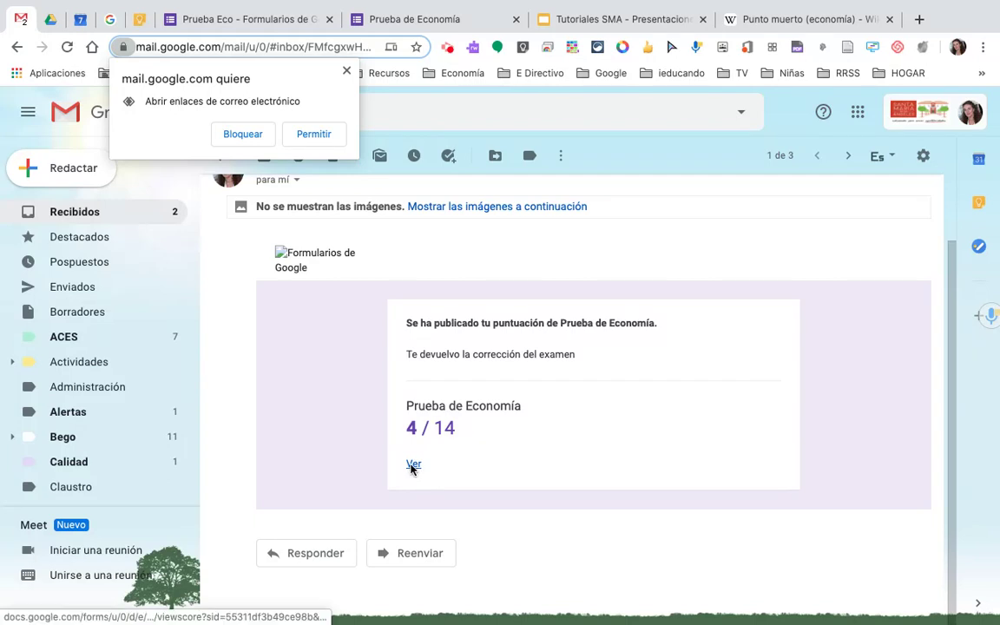
click(413, 465)
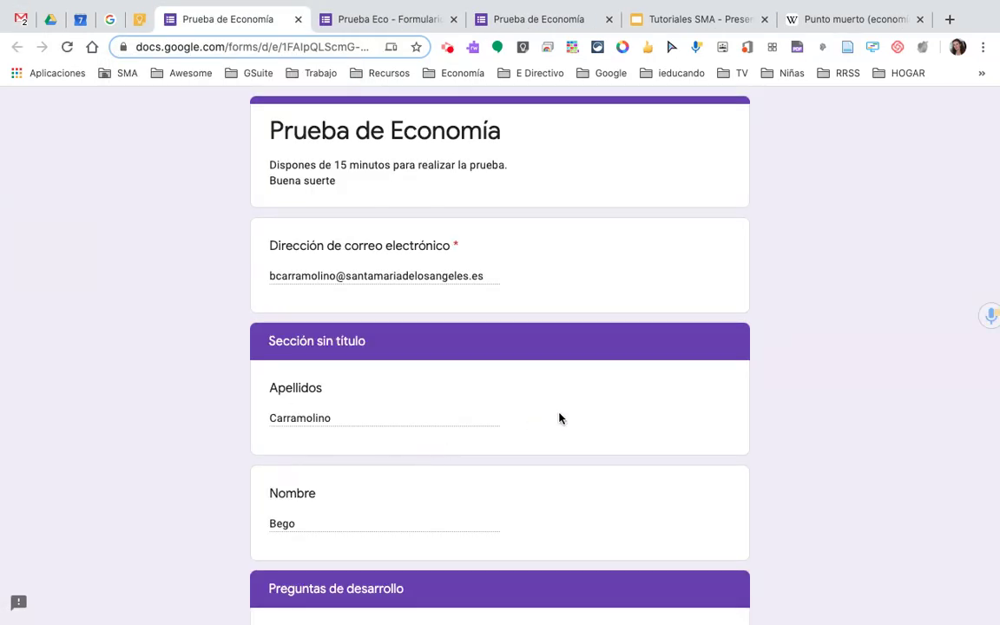
- Check the student's scored answers and Punto muerto comment, then return to the Prueba Eco form
scroll(558, 417, down, 3)
scroll(558, 418, down, 10)
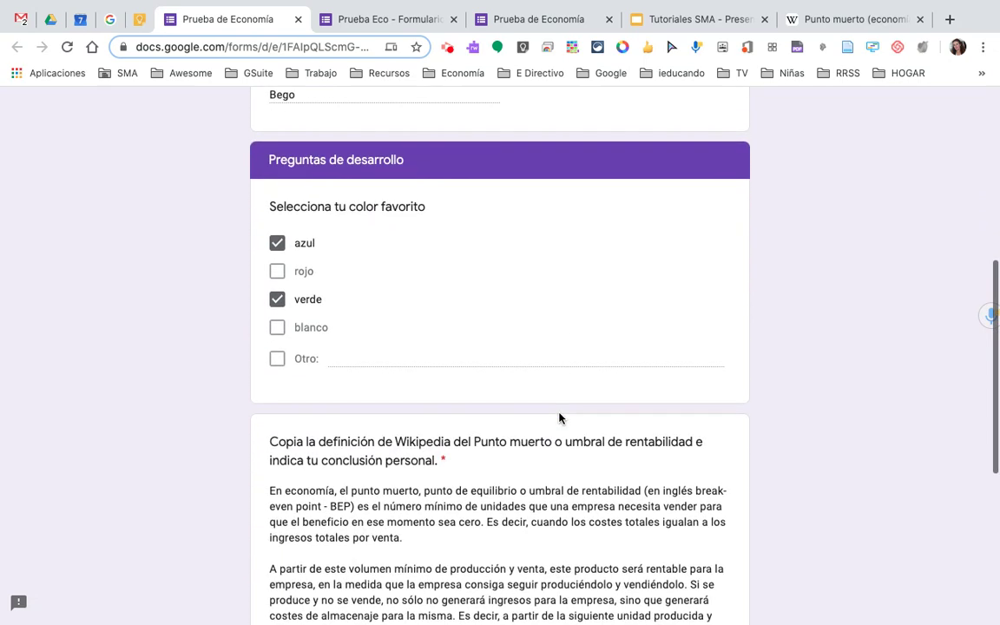
scroll(558, 418, down, 2)
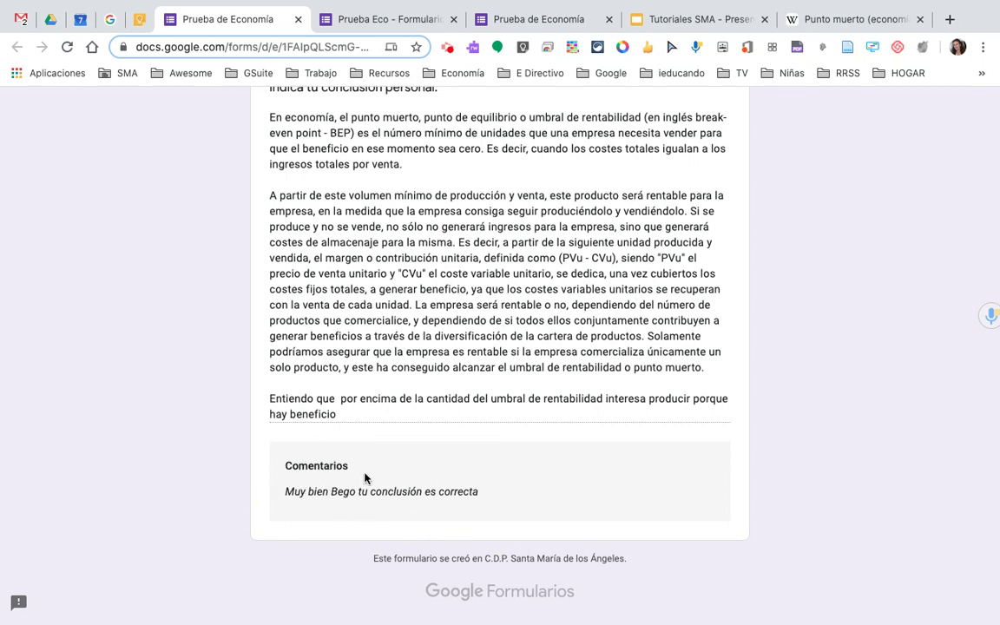
scroll(416, 479, up, 10)
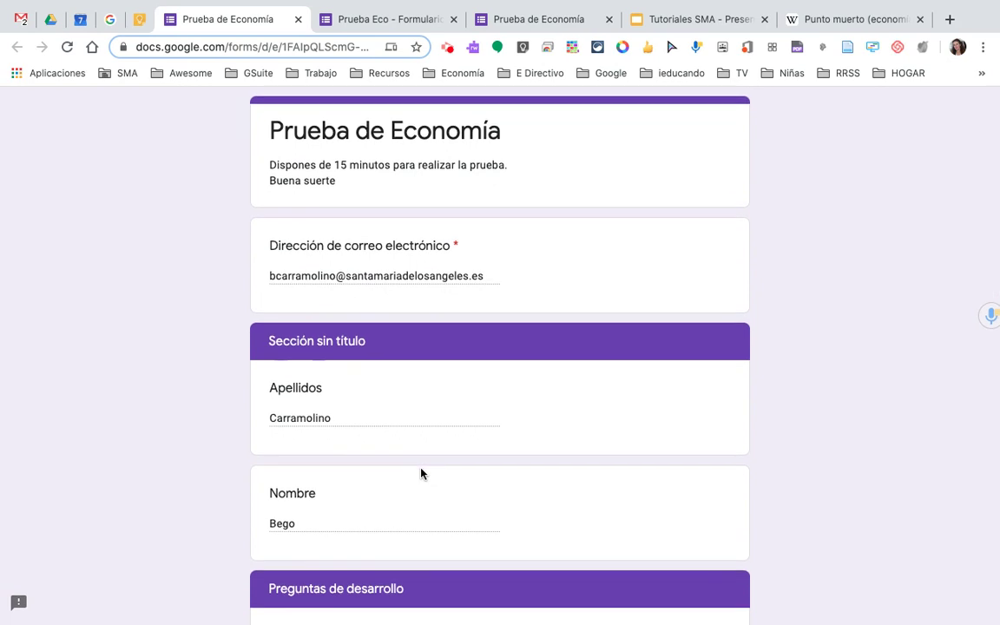
click(394, 21)
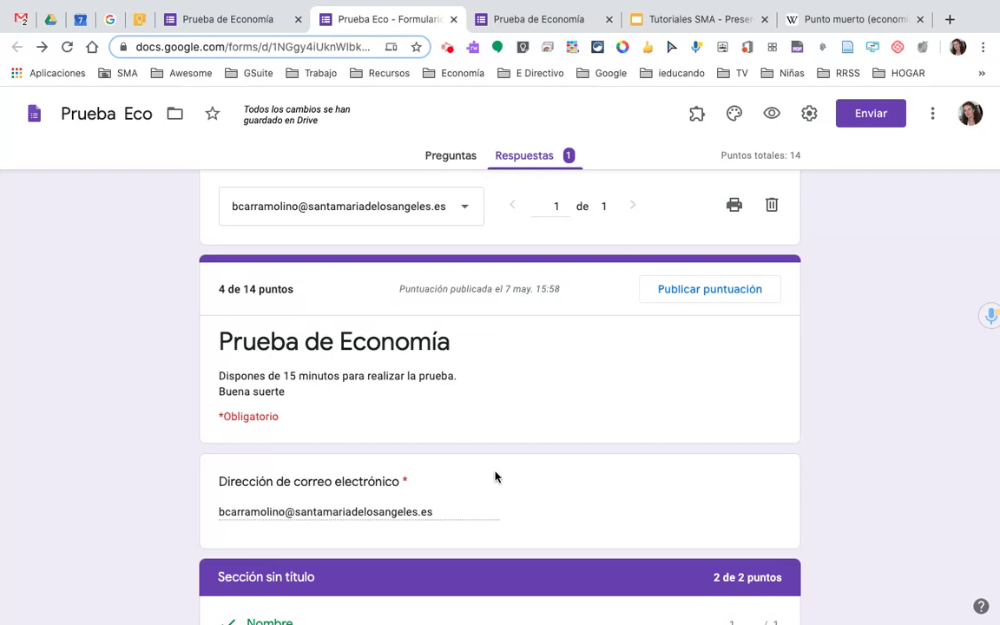
- Set the Nombre question to 0 points in its answer key
scroll(495, 476, down, 3)
scroll(496, 476, up, 5)
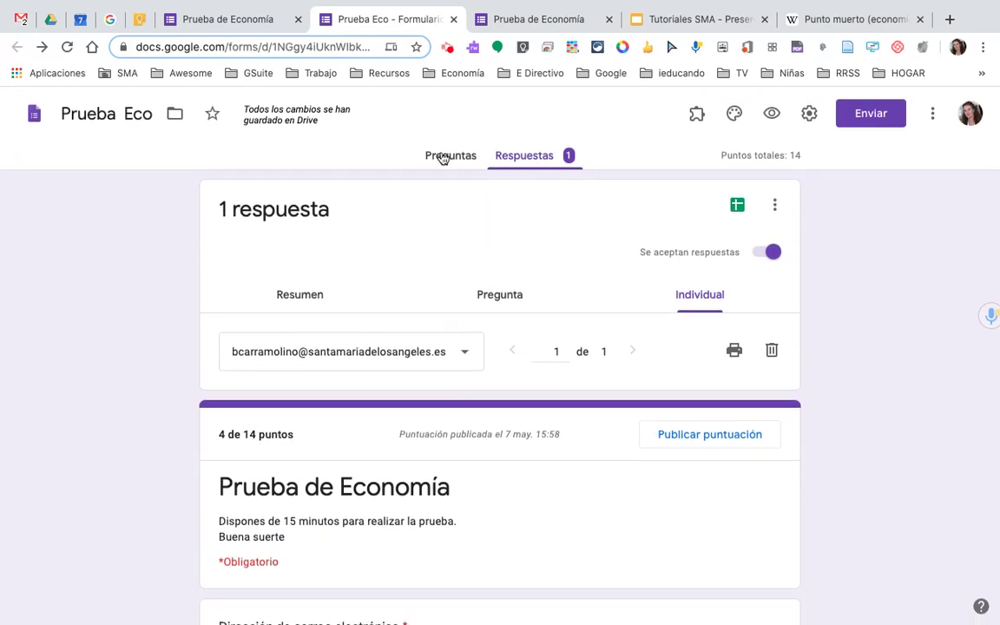
click(443, 156)
scroll(419, 430, down, 4)
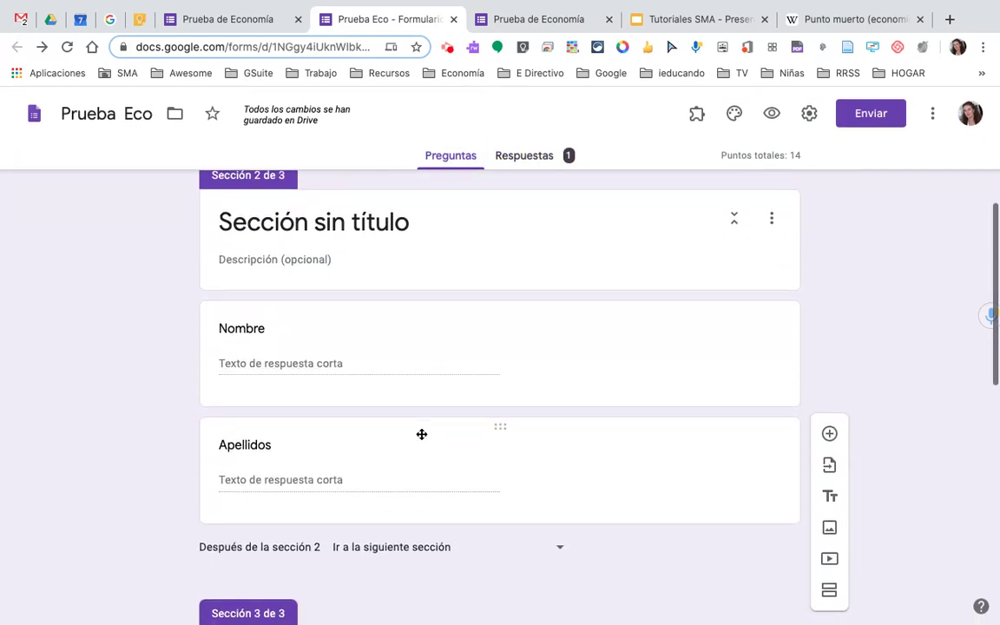
click(543, 339)
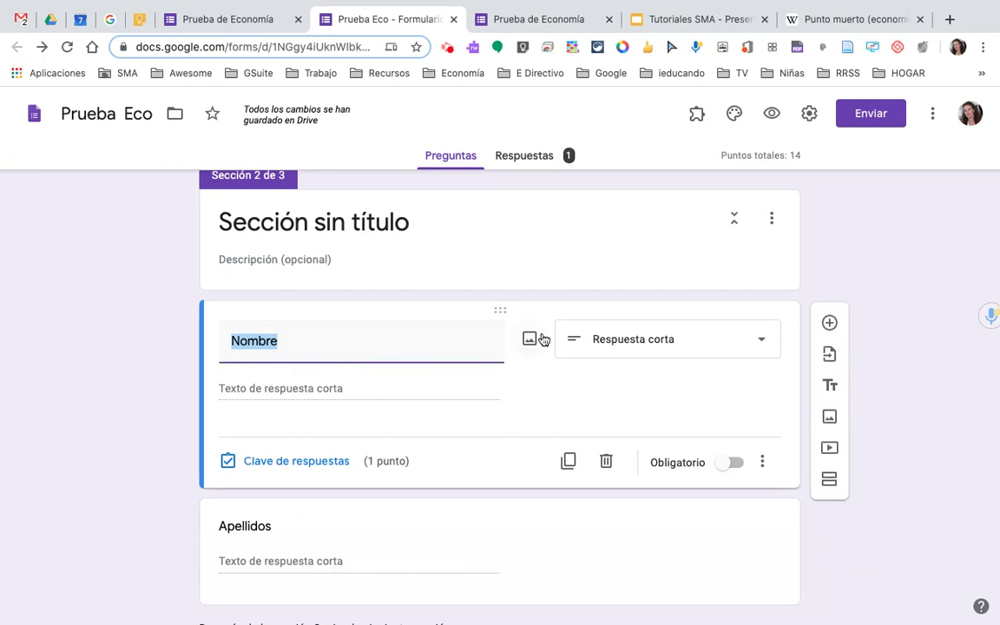
click(326, 466)
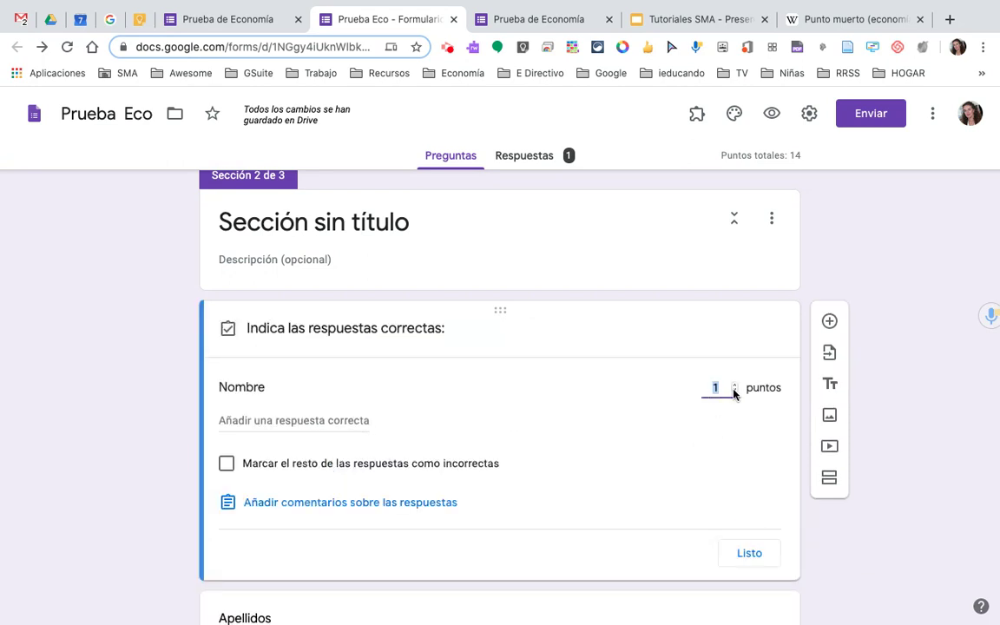
click(748, 553)
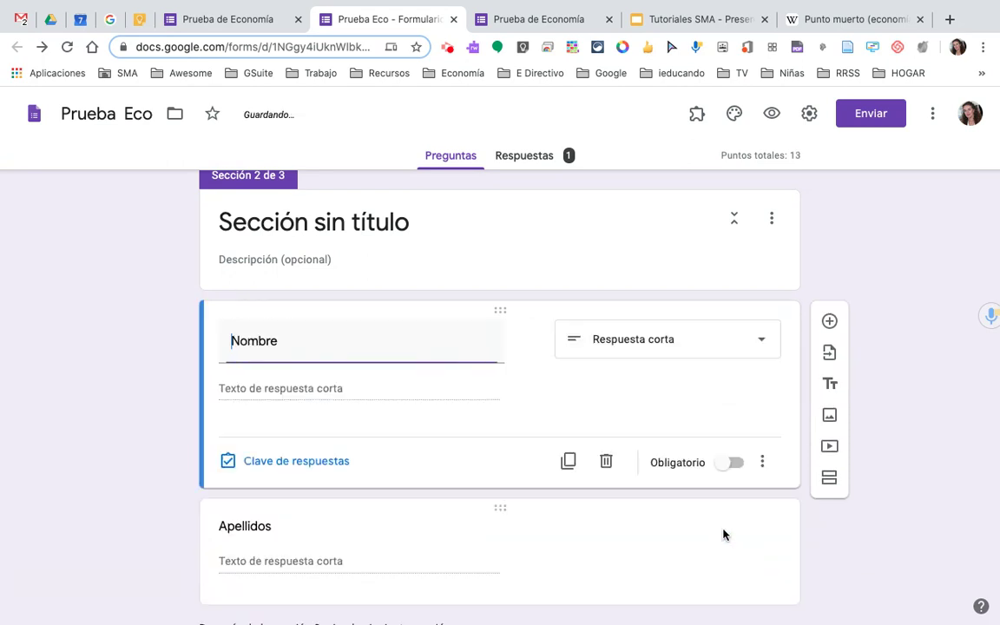
- Set Apellidos to 0 points, dropping the quiz total to 12, and go back to grading the response
scroll(660, 504, down, 3)
click(471, 430)
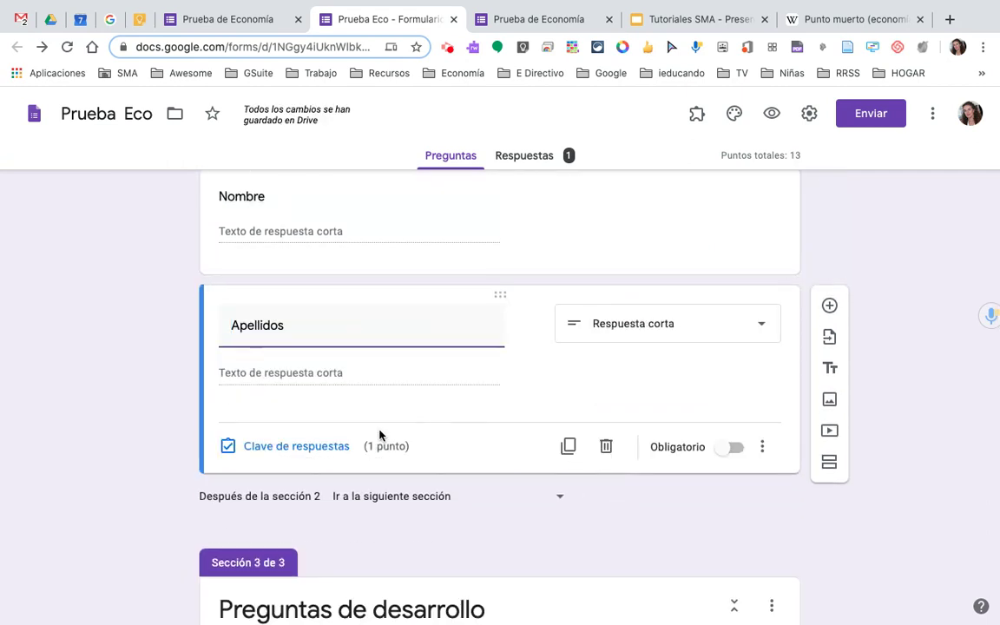
click(305, 449)
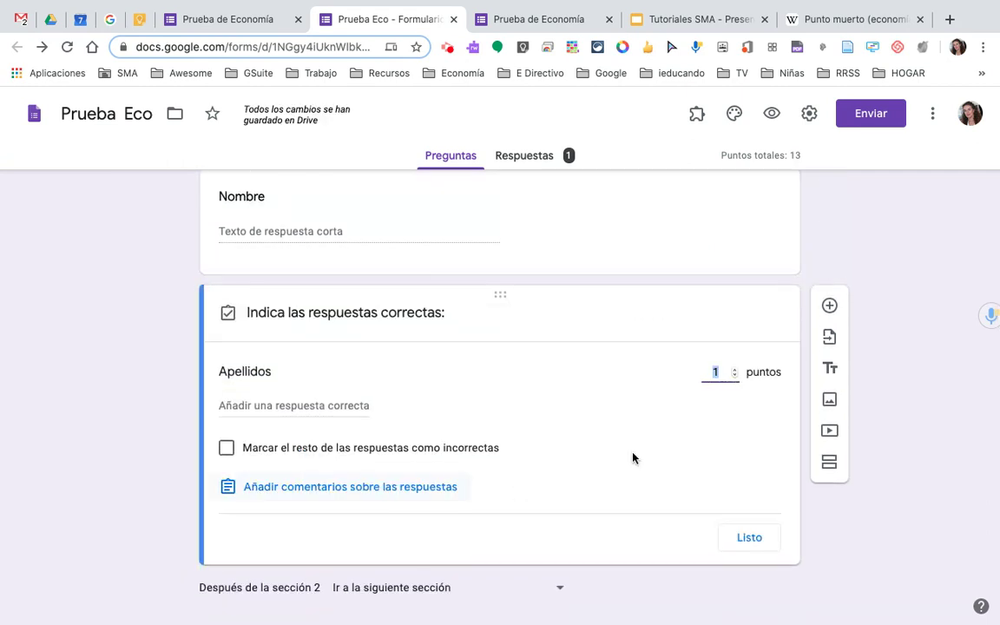
click(752, 541)
scroll(550, 508, down, 10)
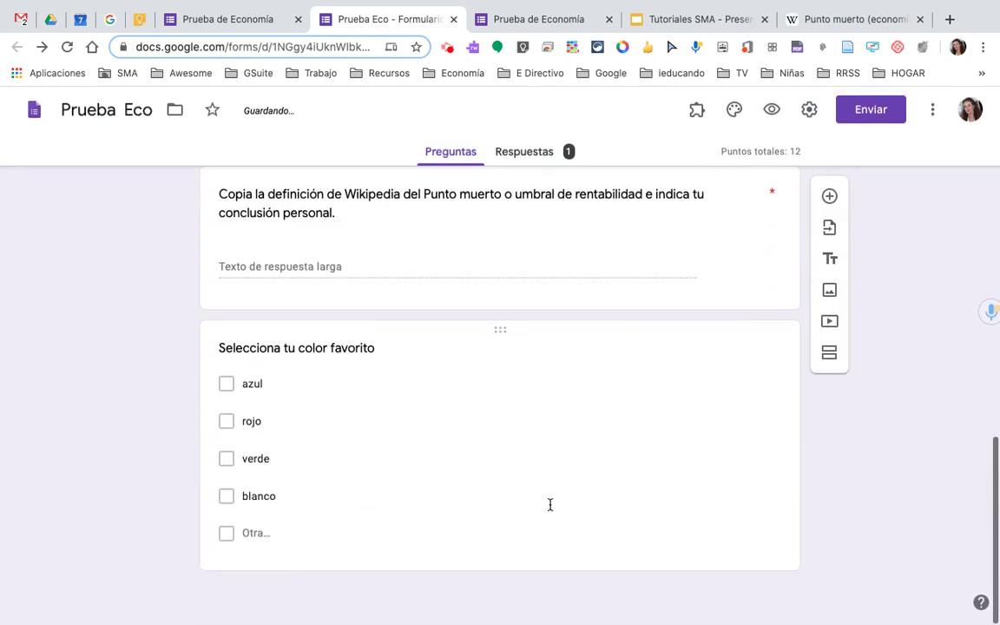
scroll(551, 505, up, 3)
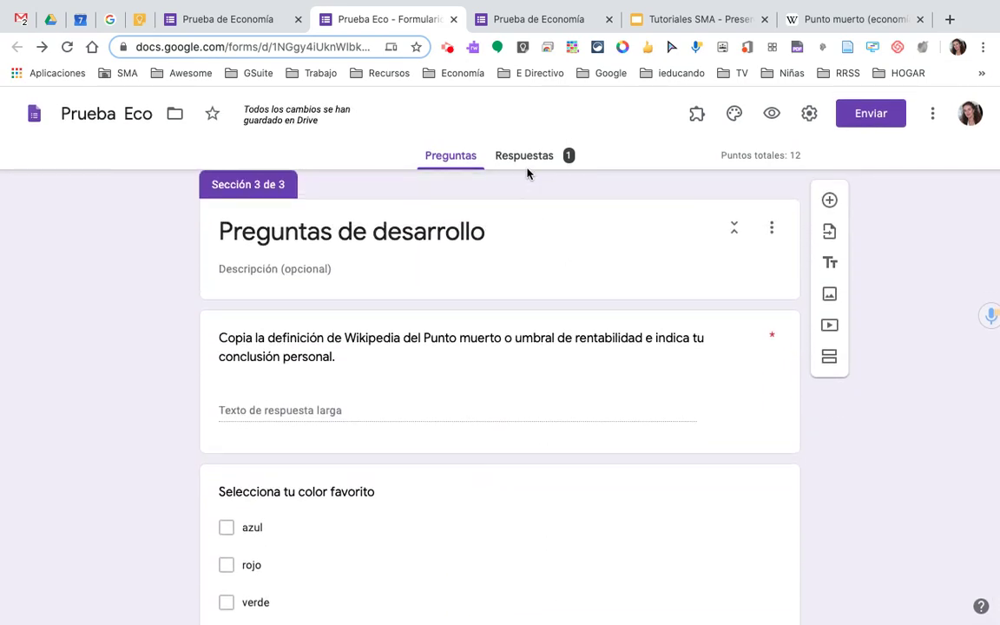
click(527, 159)
scroll(534, 460, down, 9)
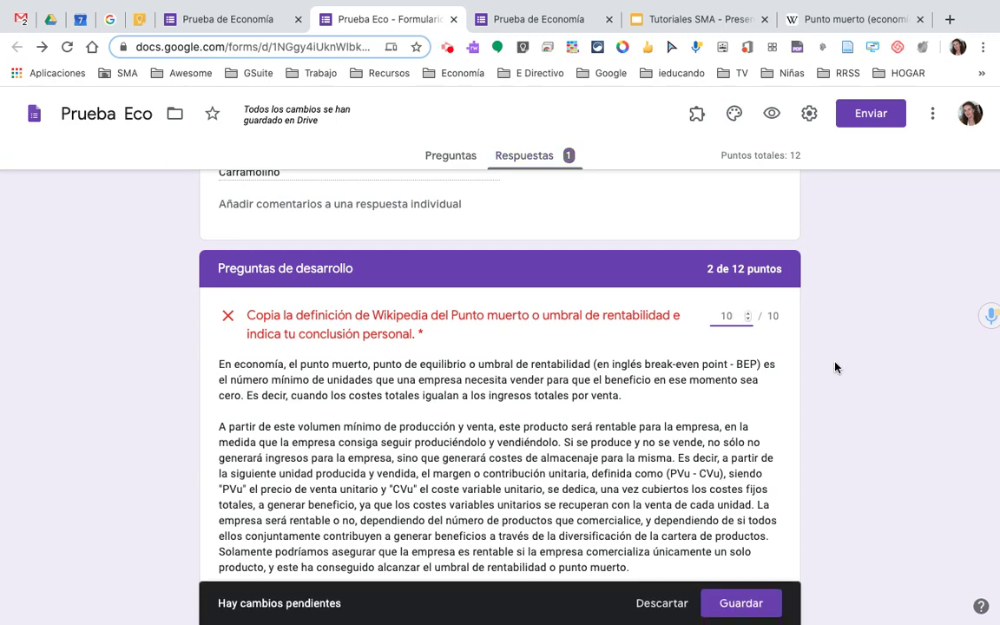
- Save the 10/10 Punto muerto grade and confirm the response totals 14 of 12
click(719, 598)
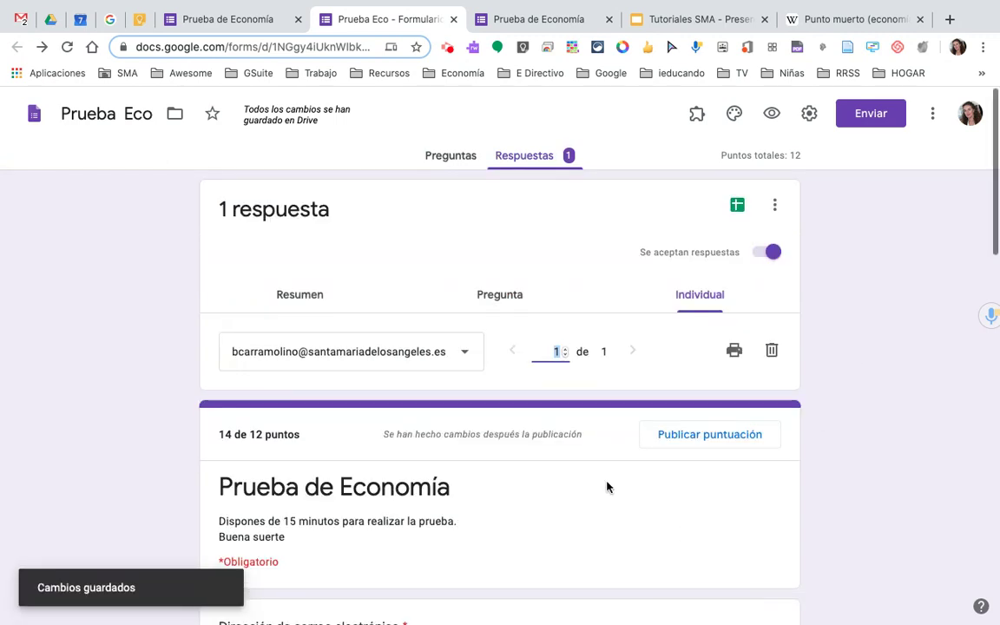
scroll(607, 487, down, 4)
scroll(606, 488, down, 8)
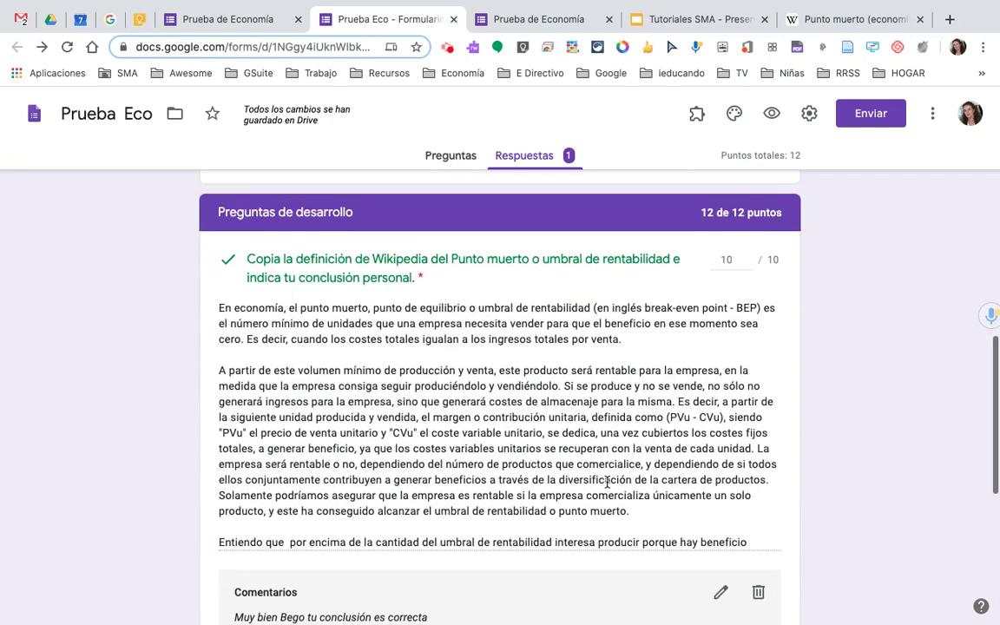
scroll(607, 485, down, 2)
scroll(606, 487, up, 20)
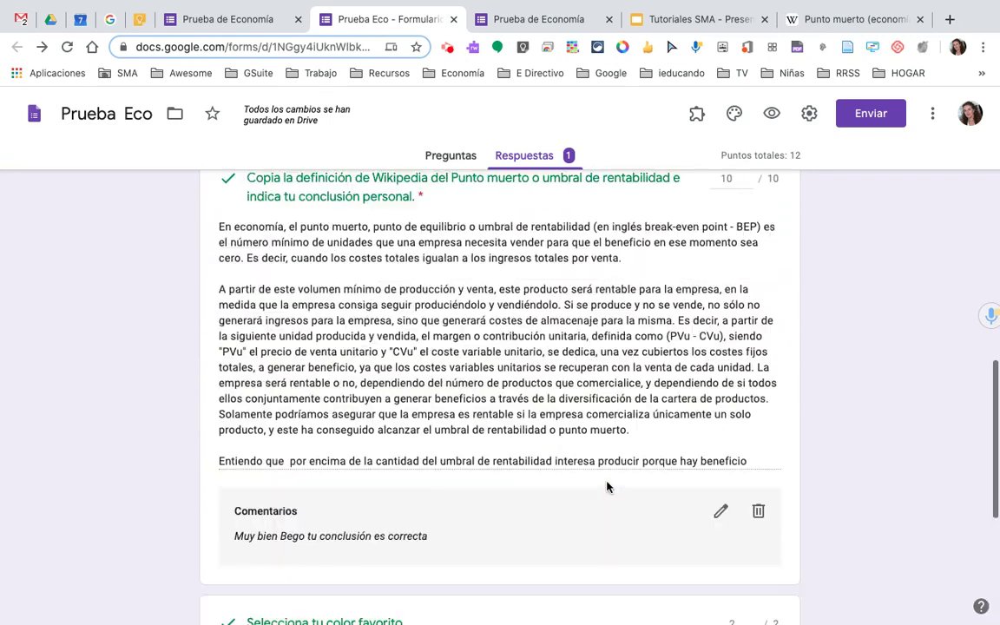